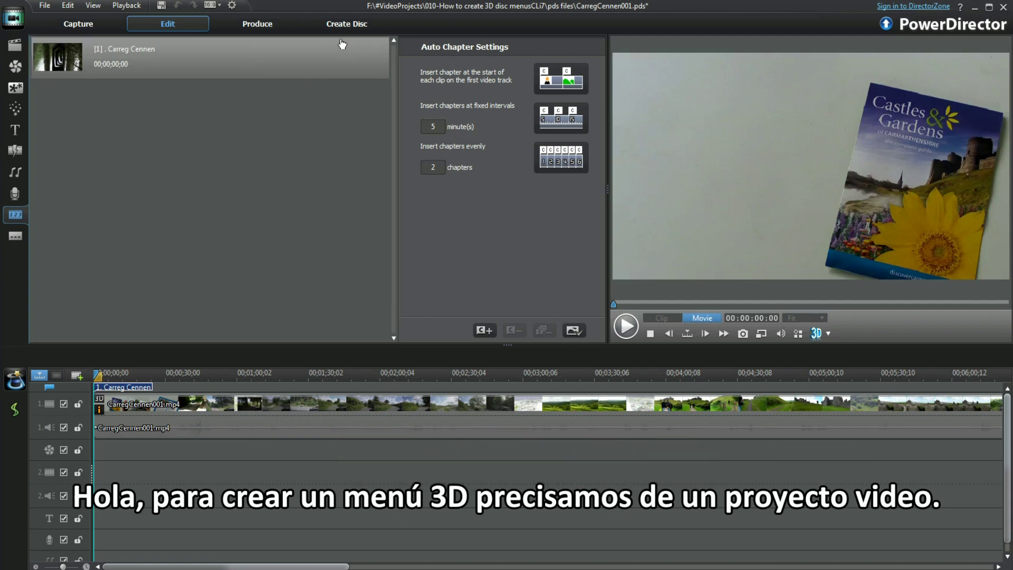
# Switch from editing to the Create Disc workspace to see its 3D menu templates
pyautogui.click(347, 24)
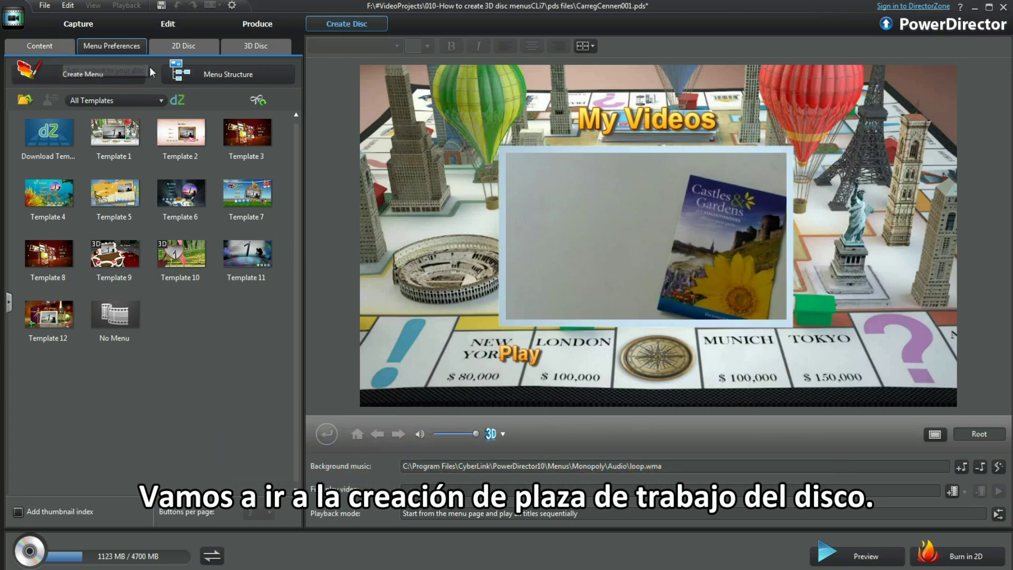
# Add two more video projects to the disc's titles and review the updated menu structure with scene pages
pyautogui.click(183, 74)
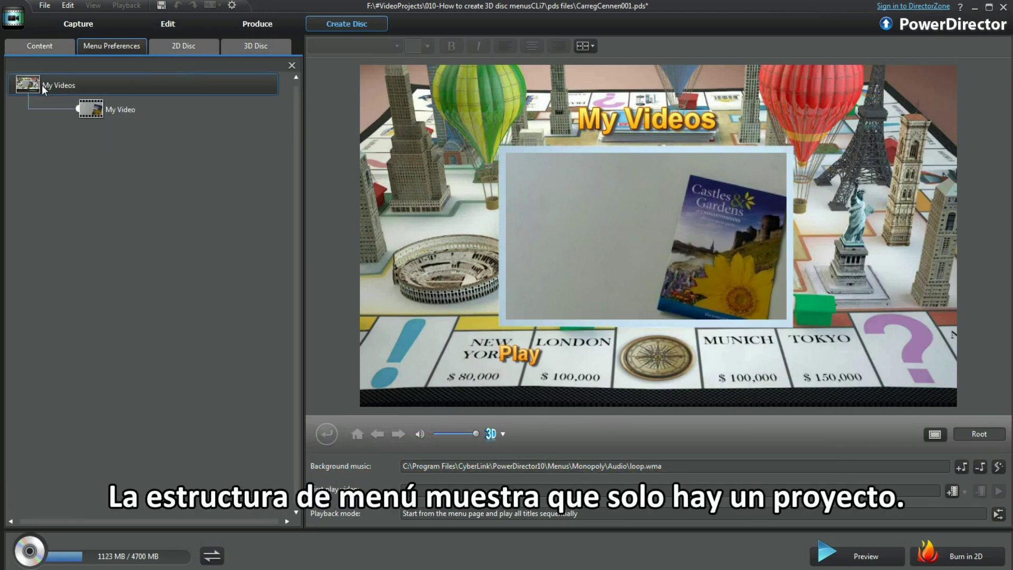
pyautogui.click(73, 110)
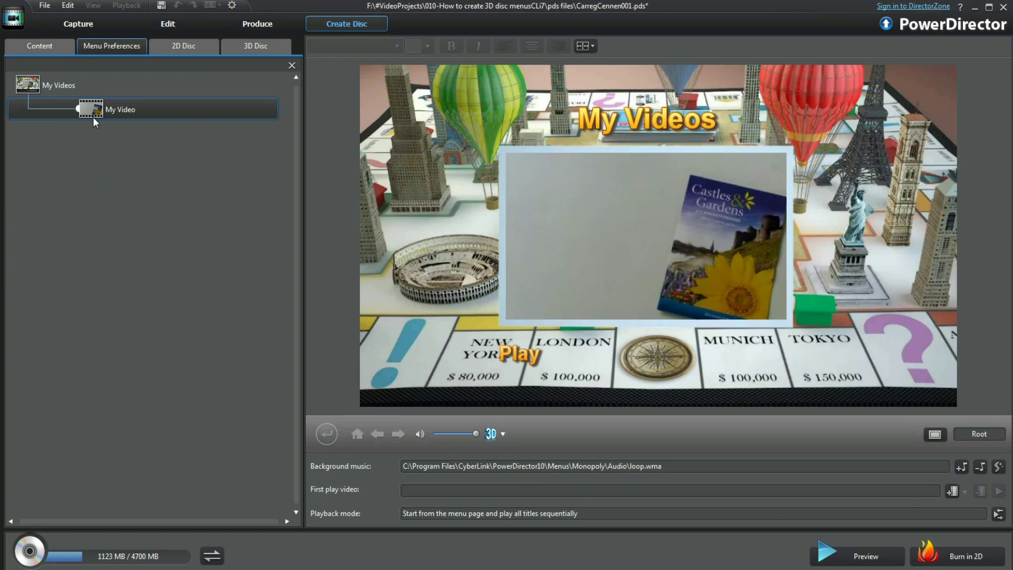
pyautogui.click(52, 48)
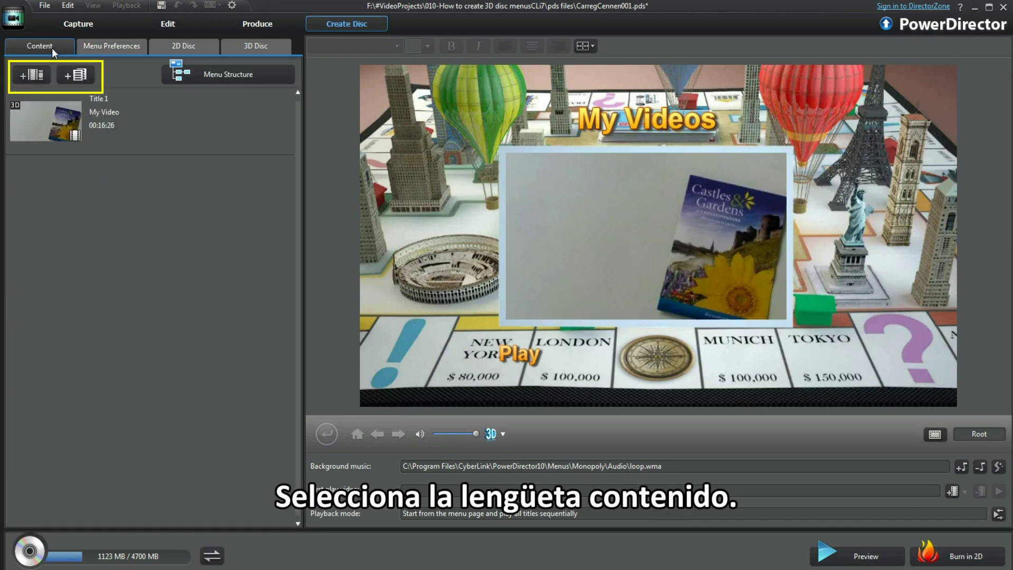
pyautogui.click(76, 78)
pyautogui.click(648, 384)
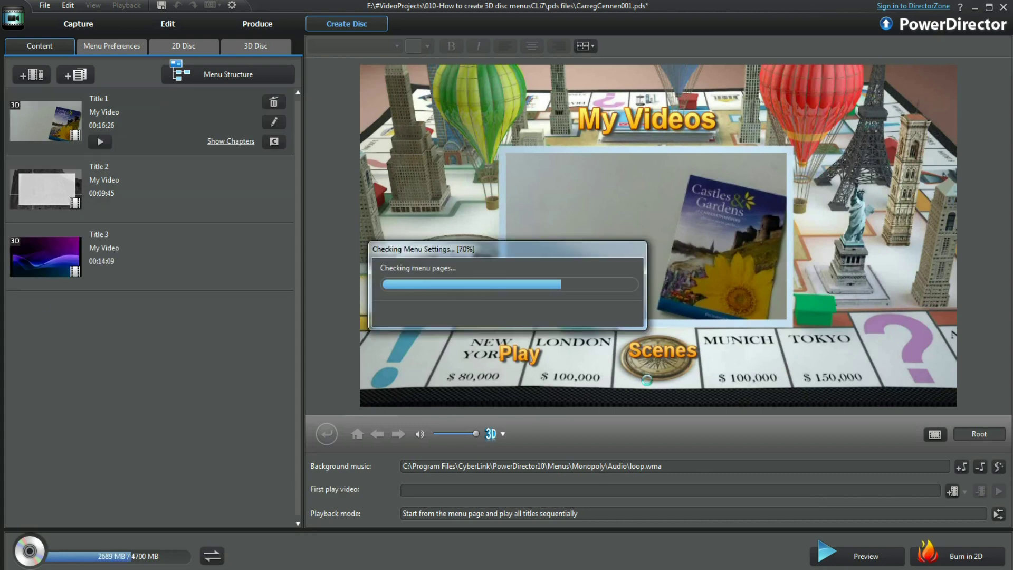
pyautogui.click(207, 71)
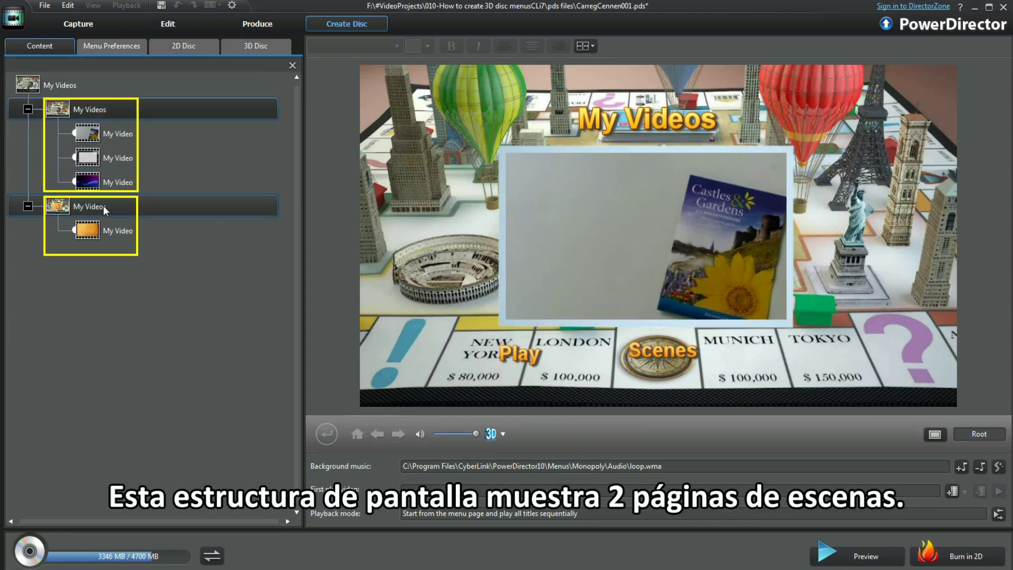
pyautogui.click(117, 45)
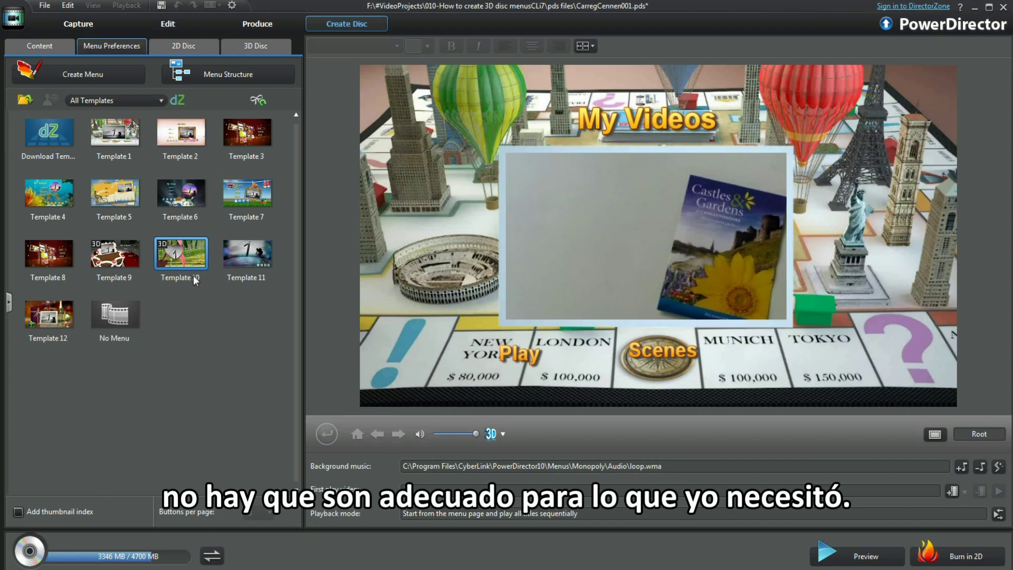
# Preview Template 10's page options, cancel them, and open Template 1's Root Menu/Titles panel
pyautogui.click(188, 261)
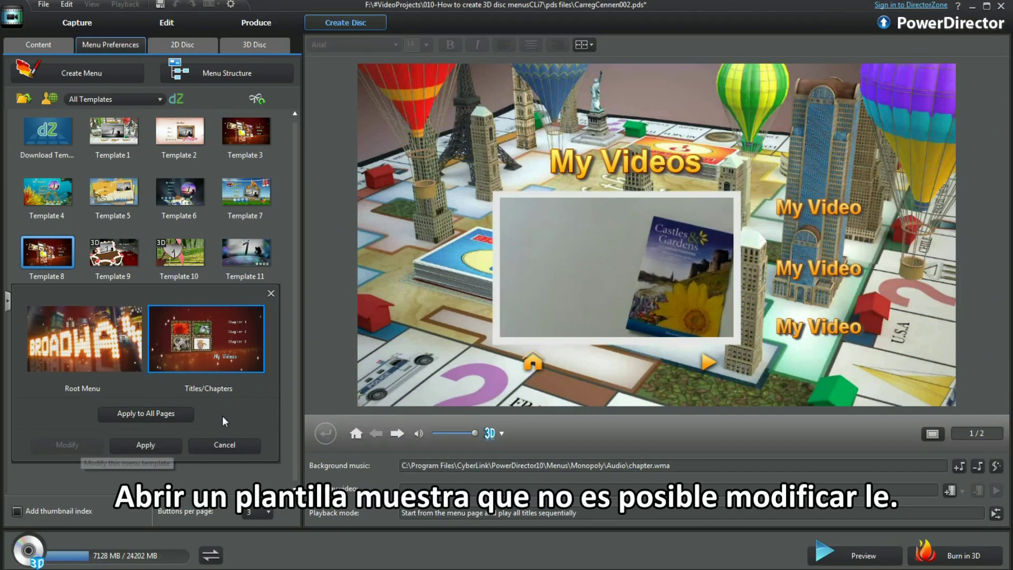
pyautogui.click(270, 293)
pyautogui.click(126, 136)
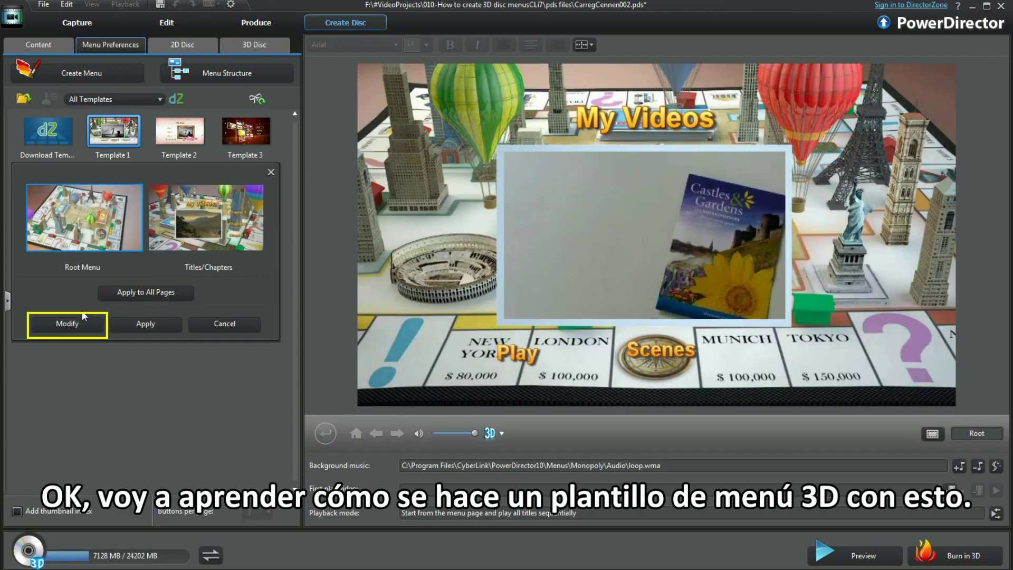
# Enable 3D depth on Template 1's root menu and save it as custom template 3DMonopoly
pyautogui.click(69, 324)
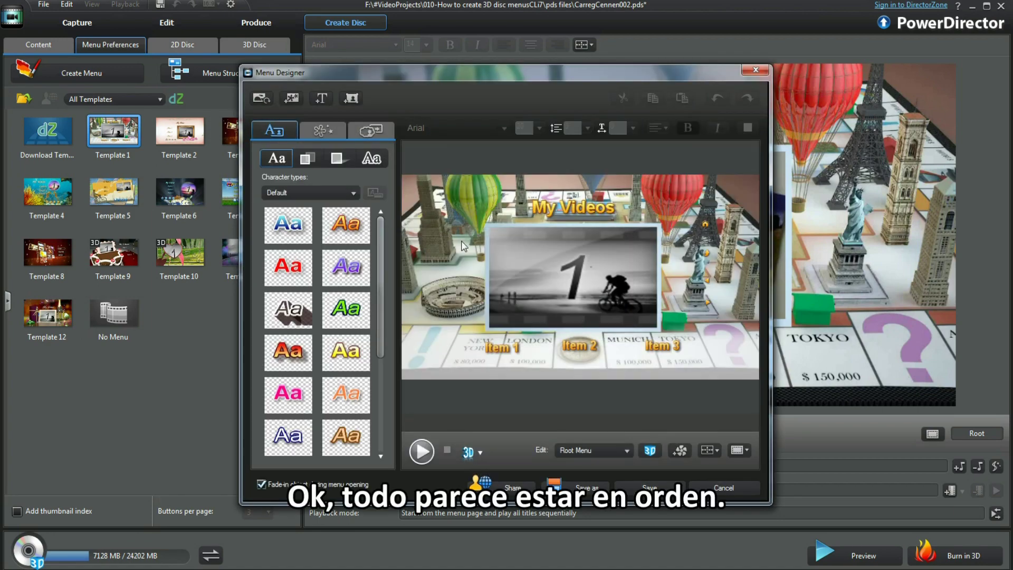
pyautogui.click(652, 450)
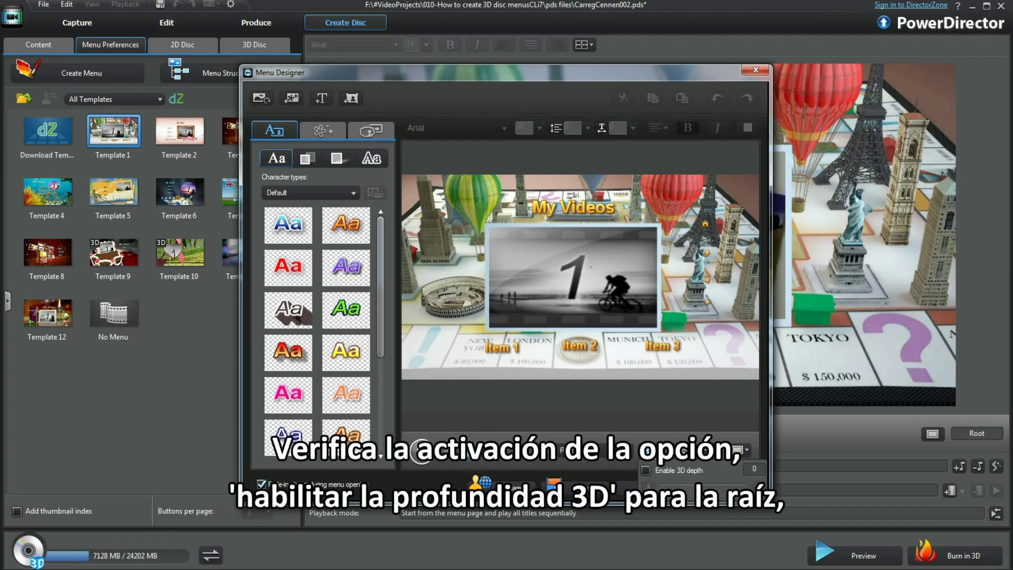
pyautogui.click(646, 470)
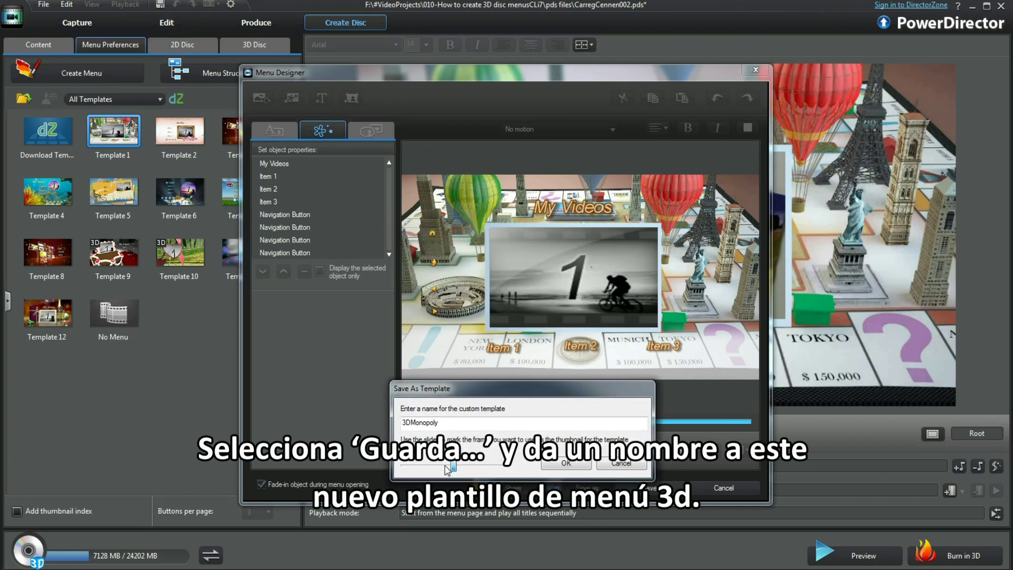
pyautogui.moveTo(453, 468); pyautogui.dragTo(422, 467)
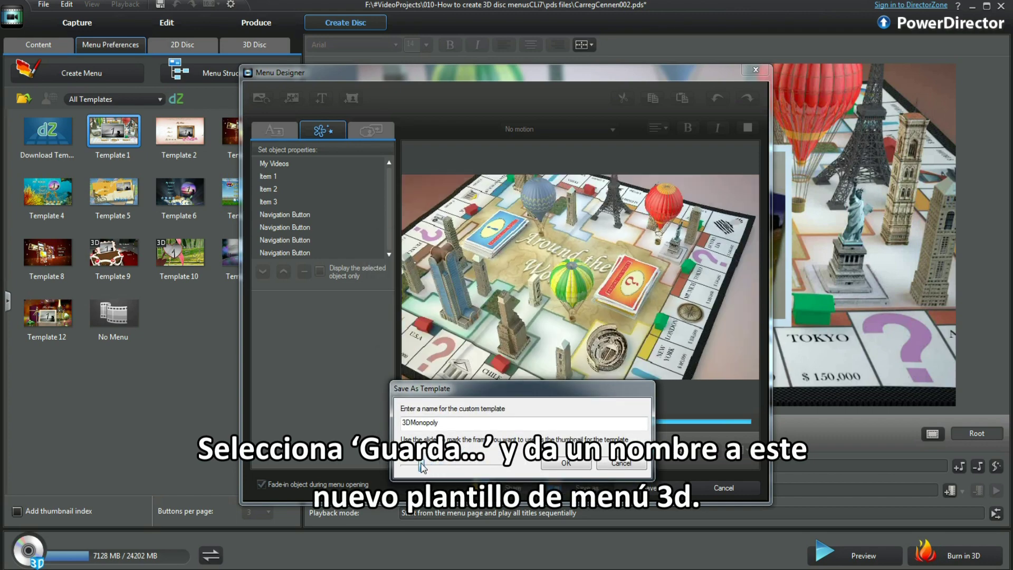
pyautogui.click(566, 463)
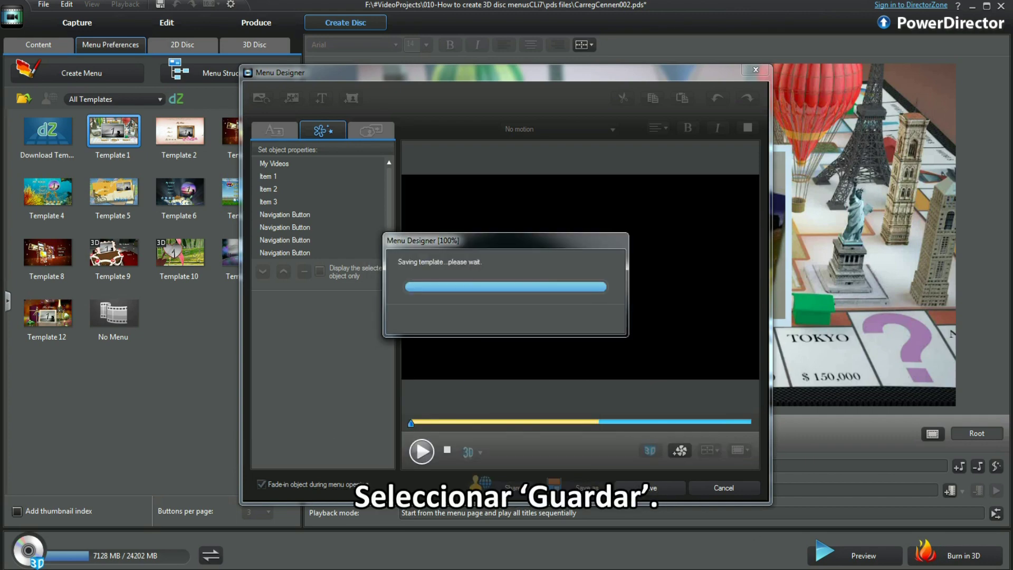
pyautogui.click(650, 488)
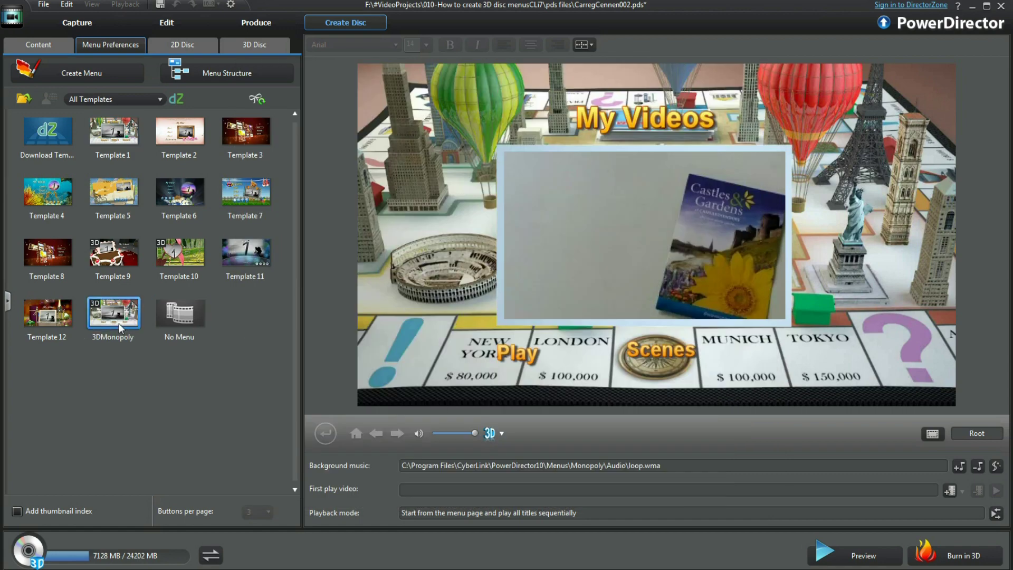
# Change the disc menu title from 'My Video' to '6000+ Ancient Places'
pyautogui.moveTo(119, 323)
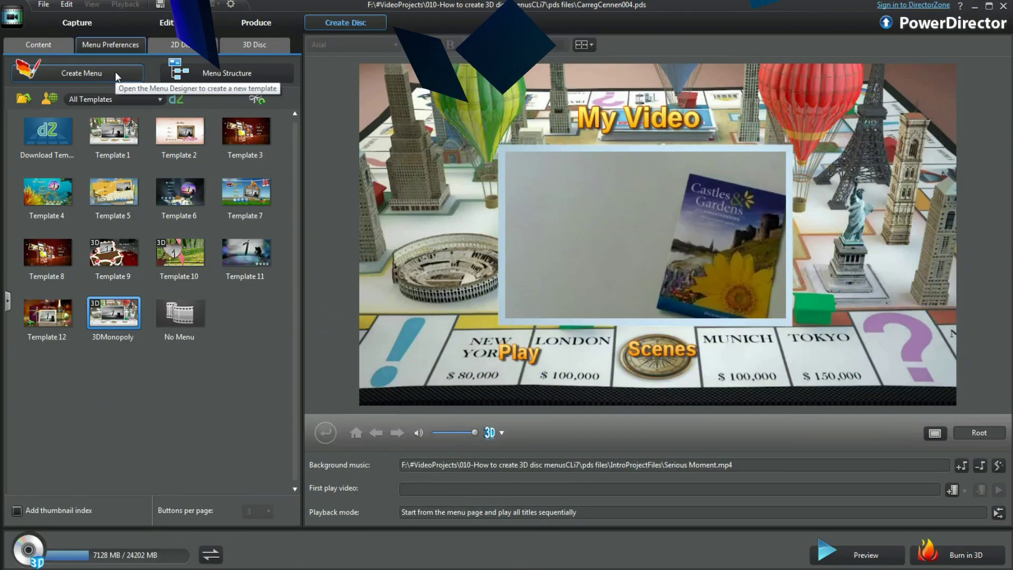
pyautogui.click(188, 74)
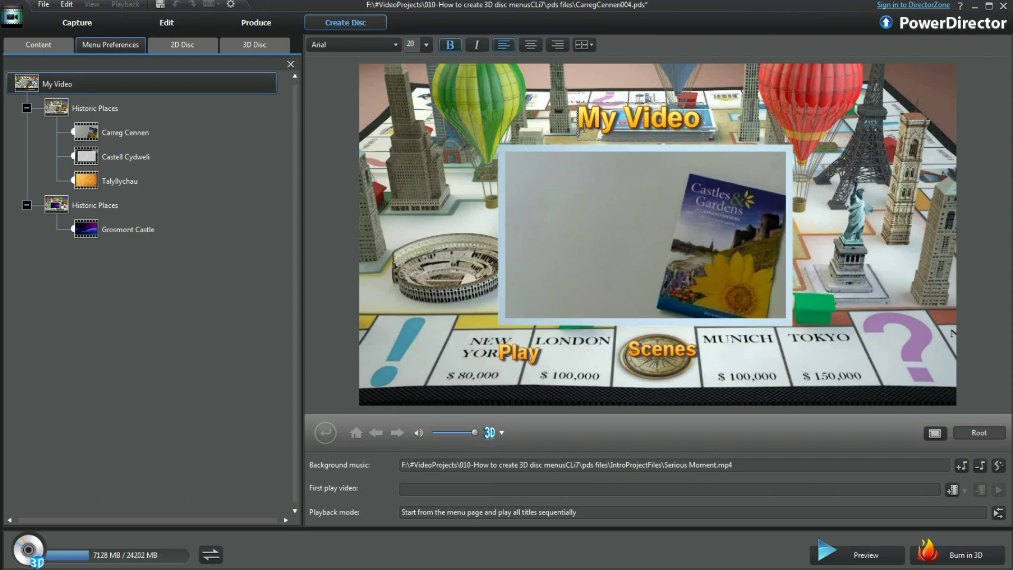
pyautogui.write('6000+ Ancient Places')
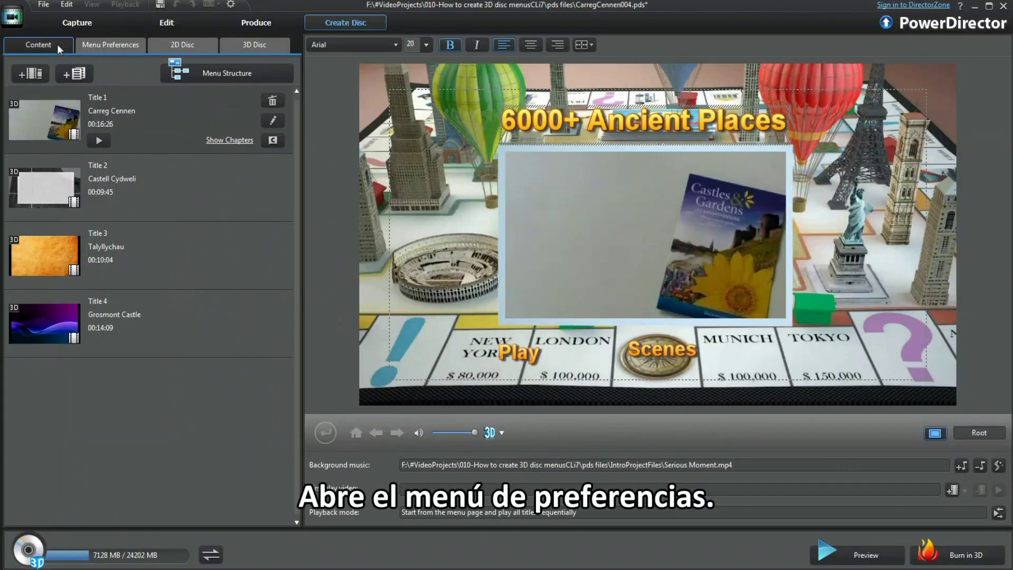
pyautogui.click(103, 45)
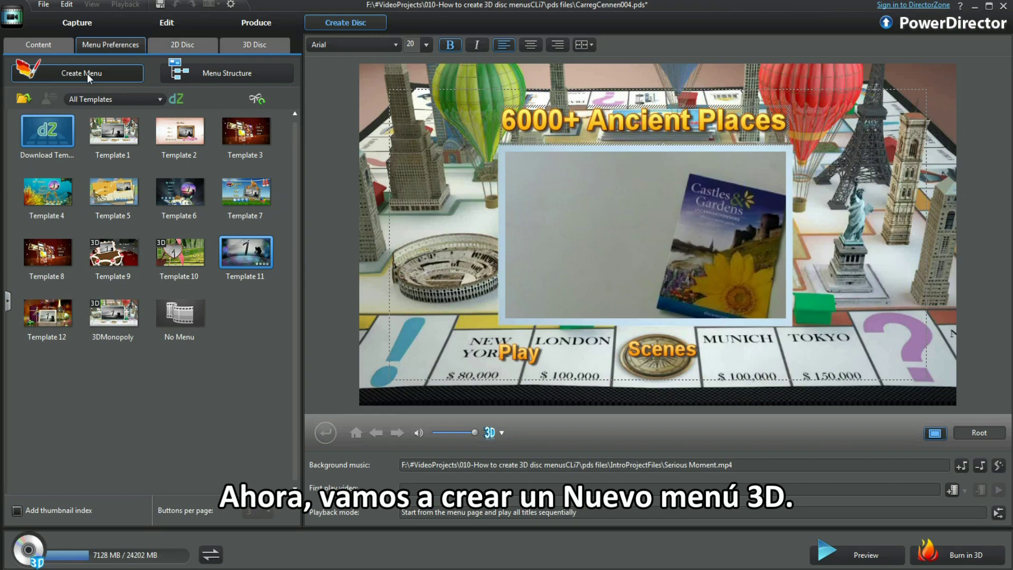
# Create a new menu with 2DIntro001.wmv as its background video, cropped to fit as 2D
pyautogui.click(87, 74)
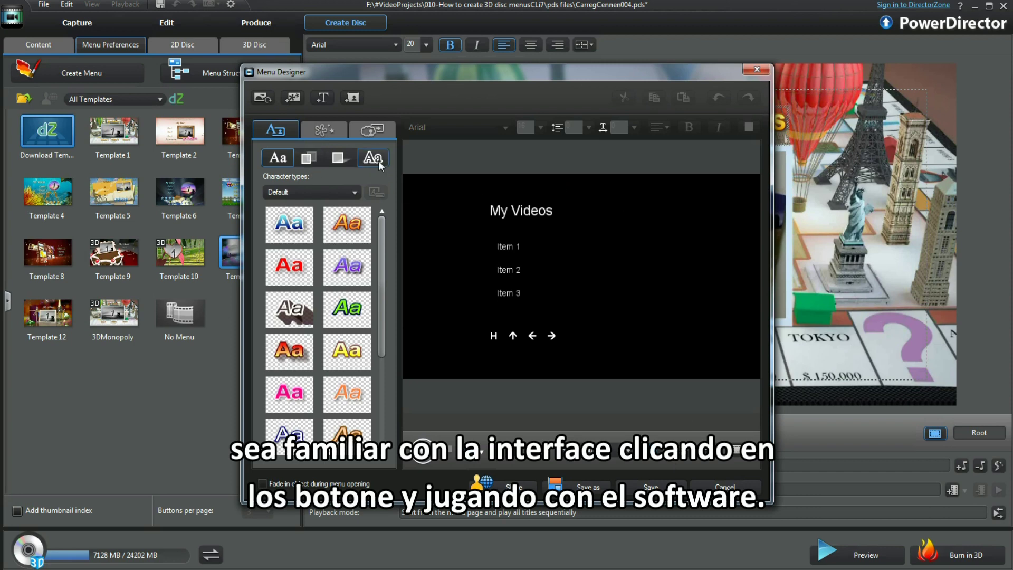
pyautogui.click(264, 98)
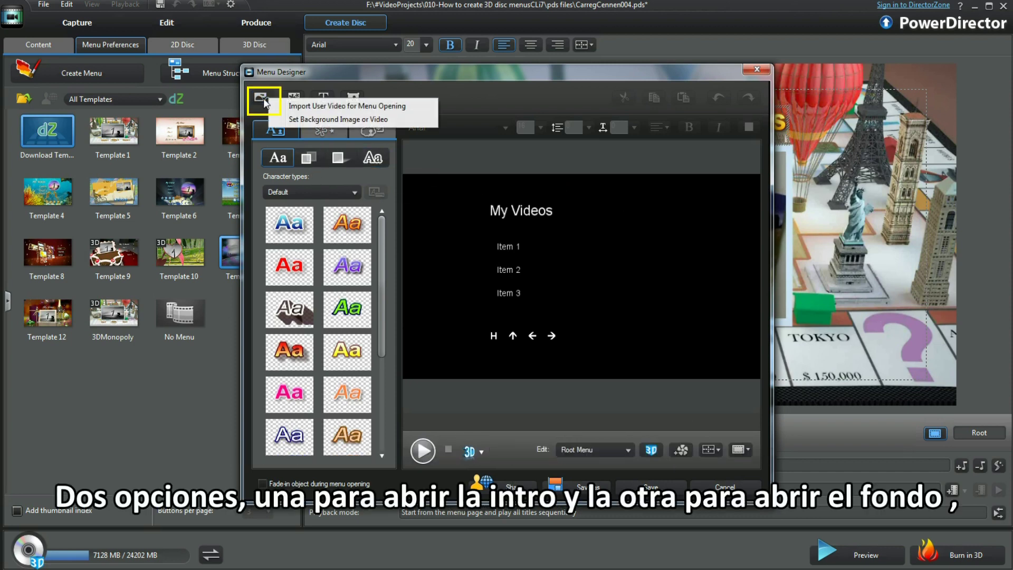
pyautogui.click(310, 121)
pyautogui.click(448, 269)
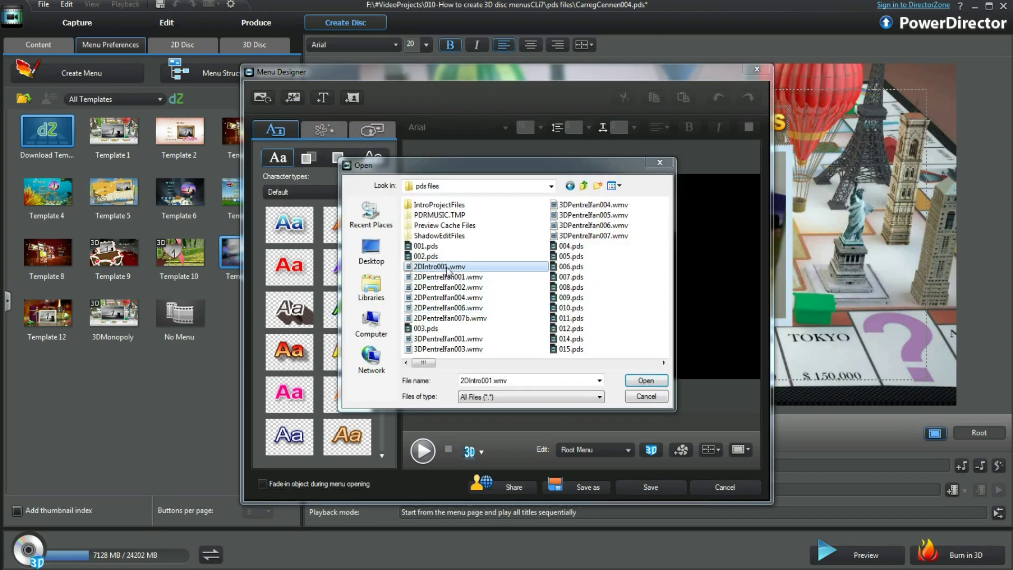
pyautogui.click(645, 380)
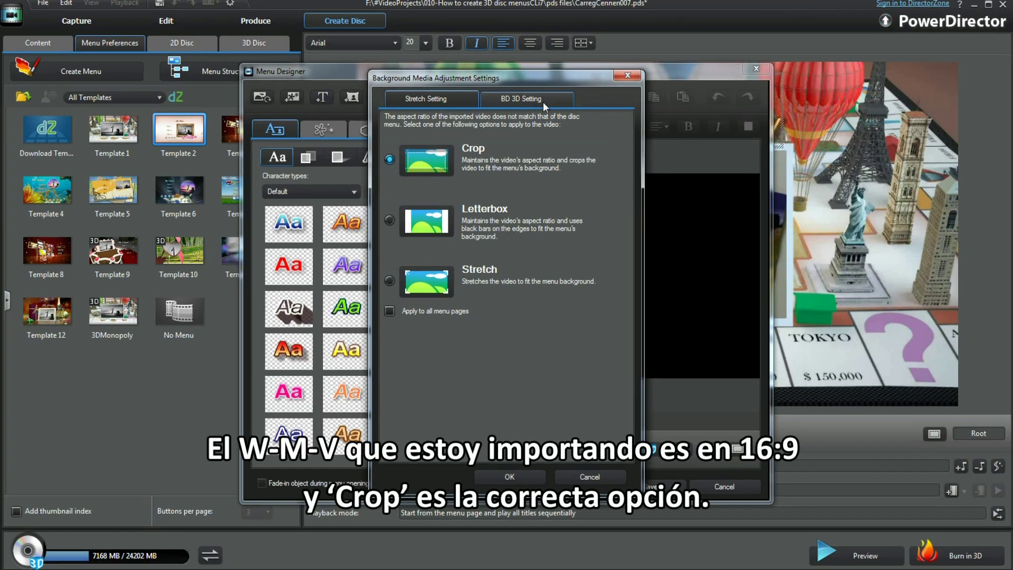
pyautogui.click(543, 103)
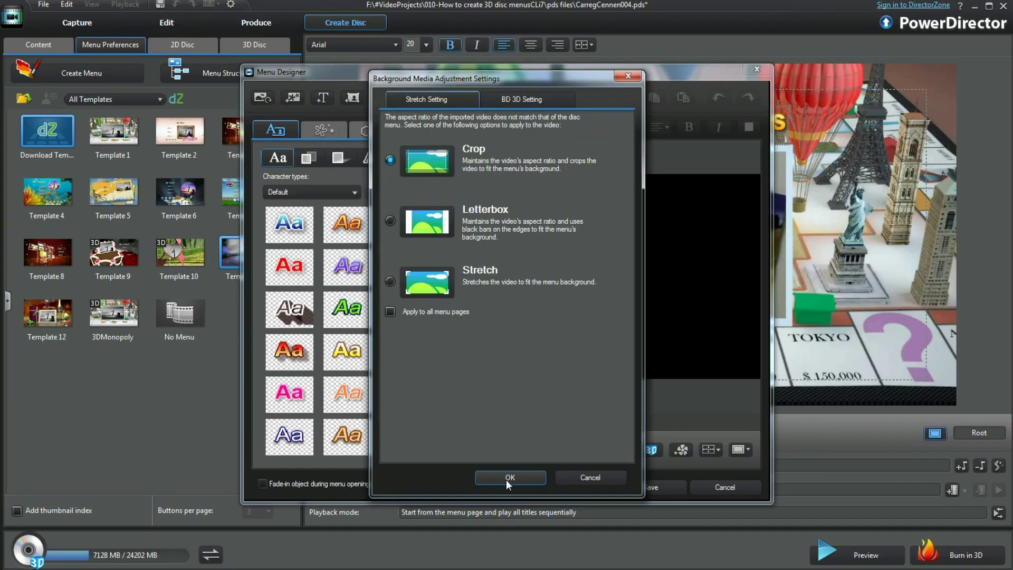
pyautogui.click(507, 477)
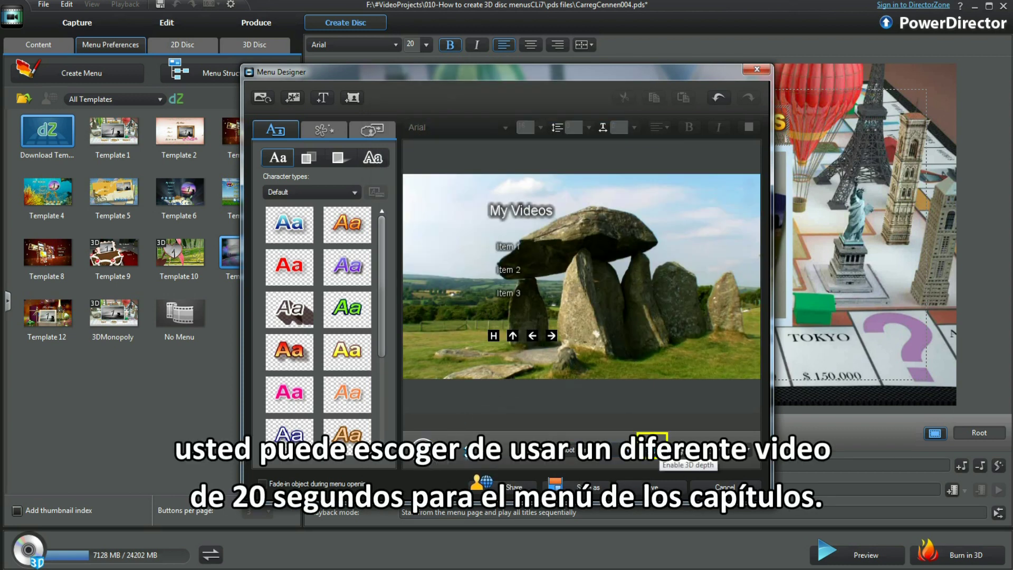
# Turn on 3D depth for the chapters menu and browse the text face, shadow and border options
pyautogui.click(648, 470)
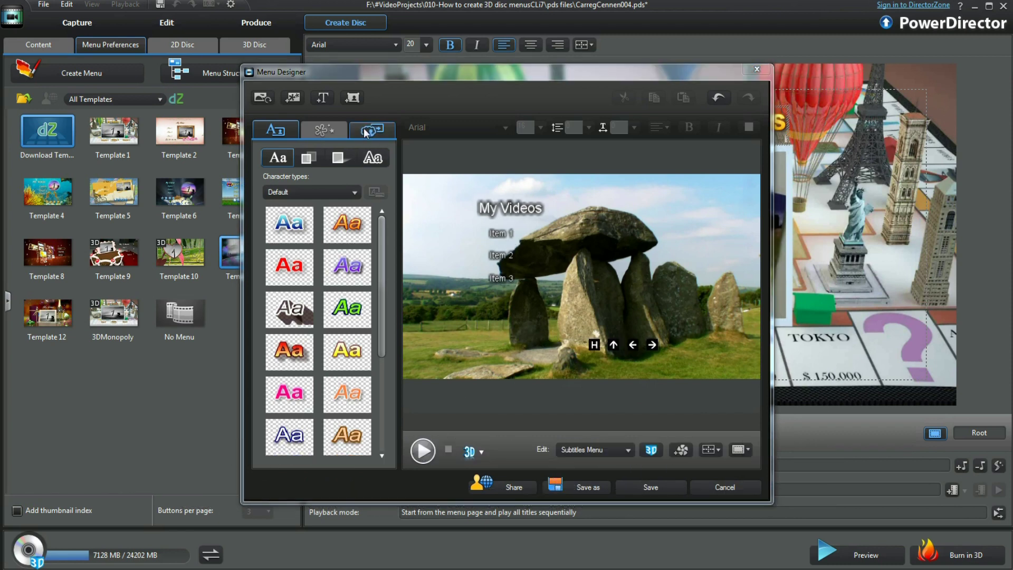
pyautogui.click(311, 158)
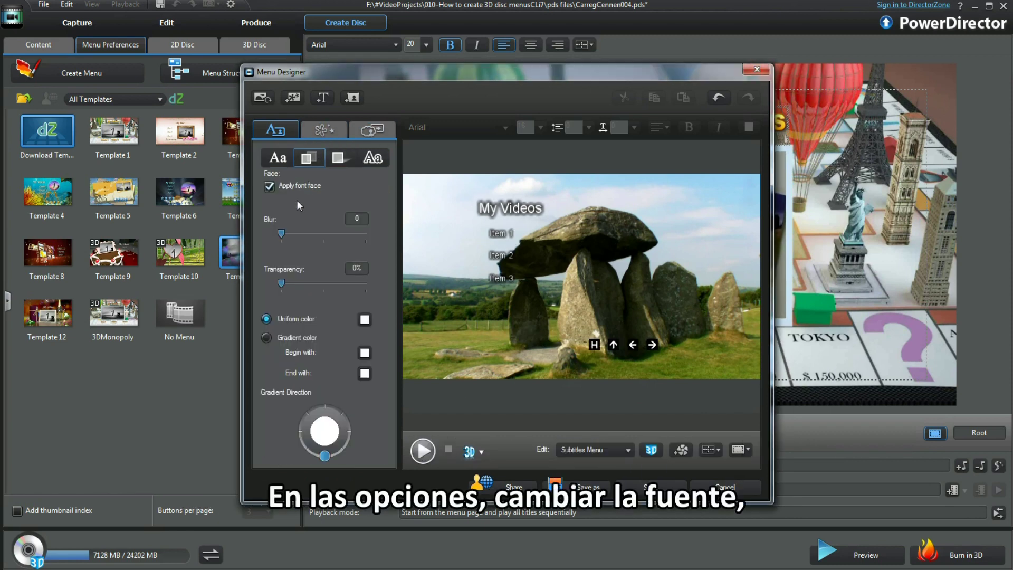
pyautogui.click(340, 164)
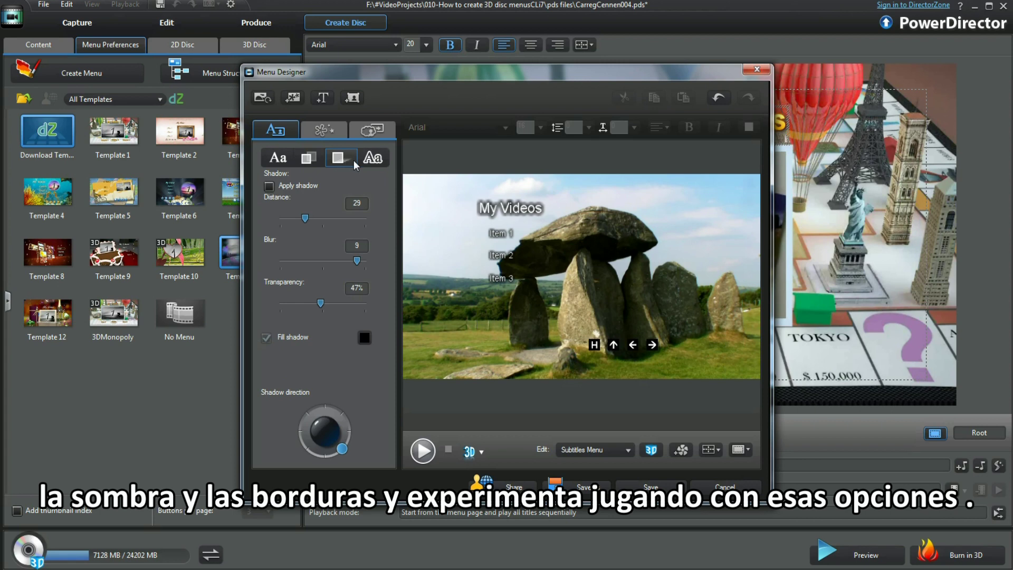
pyautogui.click(346, 165)
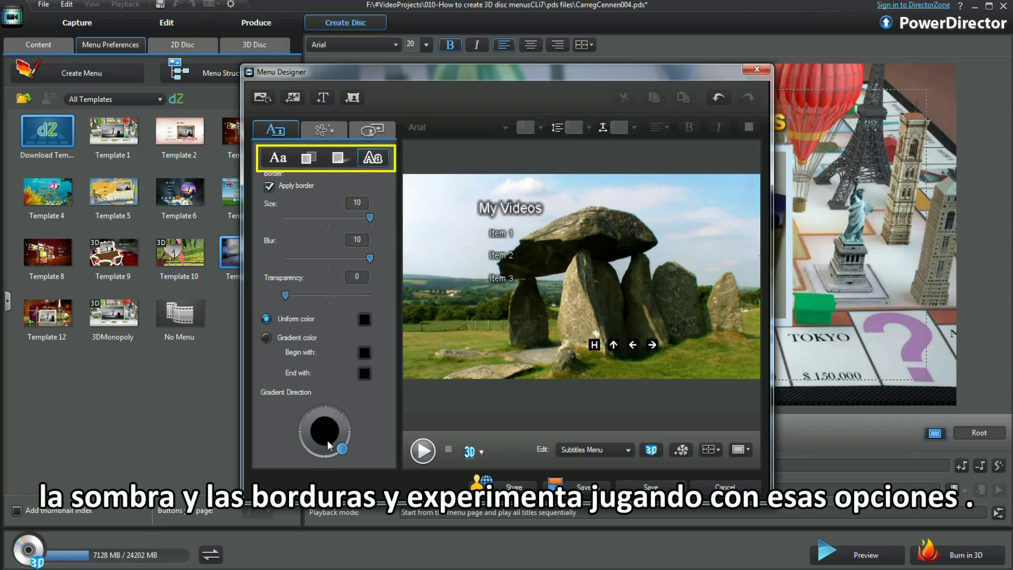
# Apply the orange italic text style to the My Videos title and Items 1-3
pyautogui.click(319, 130)
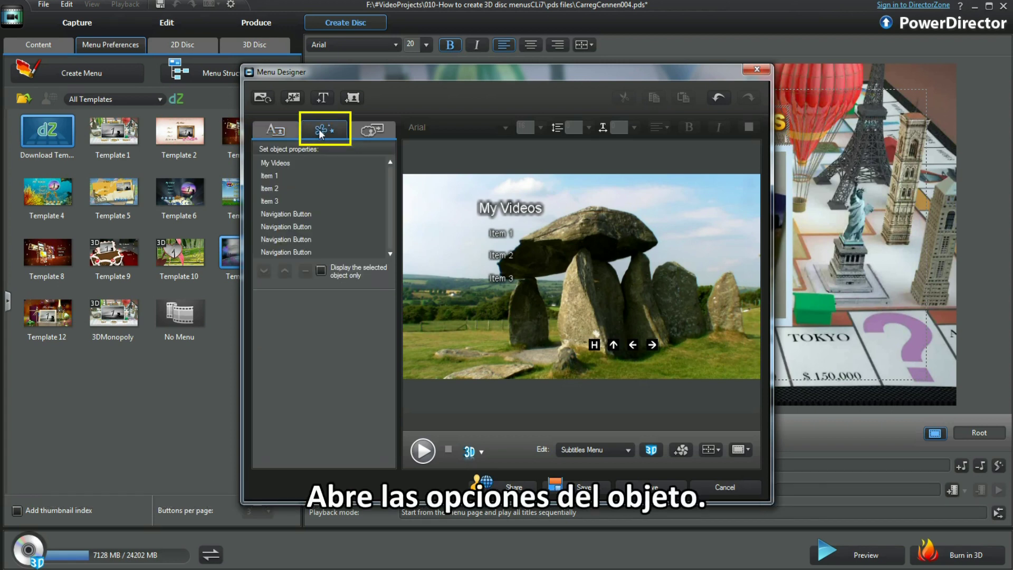
pyautogui.click(275, 163)
pyautogui.keyDown('ctrl'); pyautogui.click(273, 176); pyautogui.keyUp('ctrl')
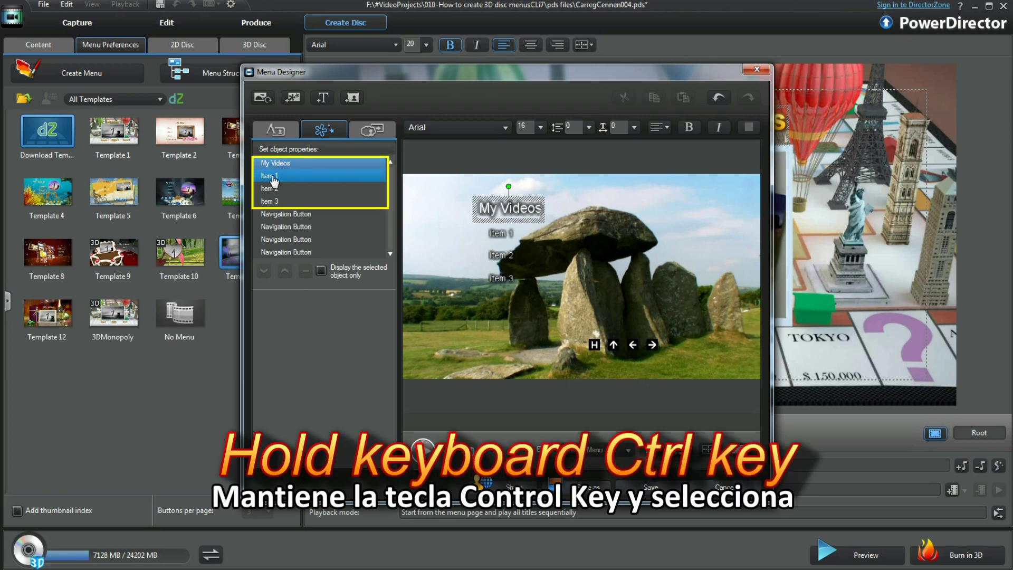
pyautogui.keyDown('ctrl'); pyautogui.click(270, 189); pyautogui.keyUp('ctrl')
pyautogui.keyDown('ctrl'); pyautogui.click(270, 201); pyautogui.keyUp('ctrl')
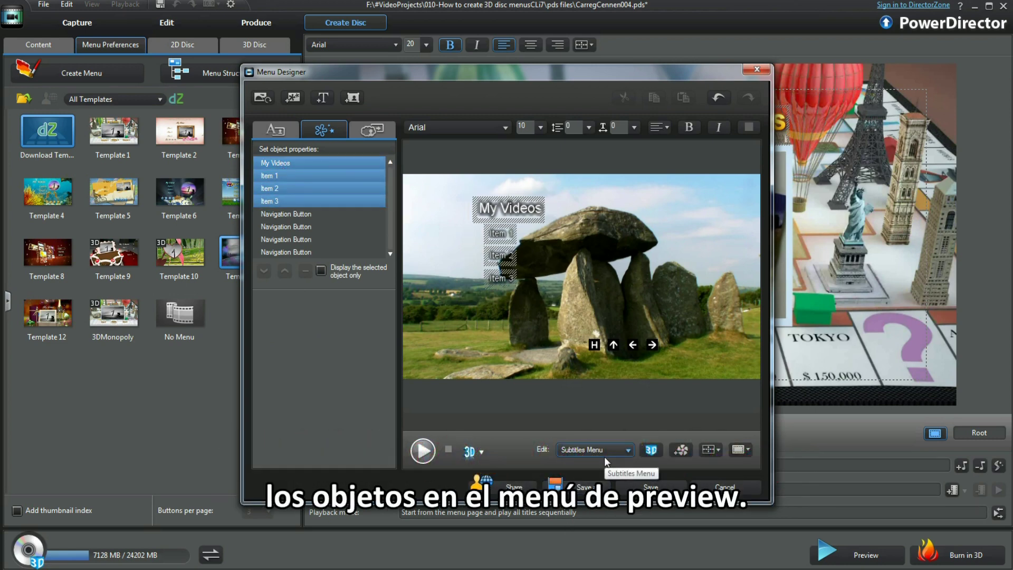
pyautogui.click(285, 128)
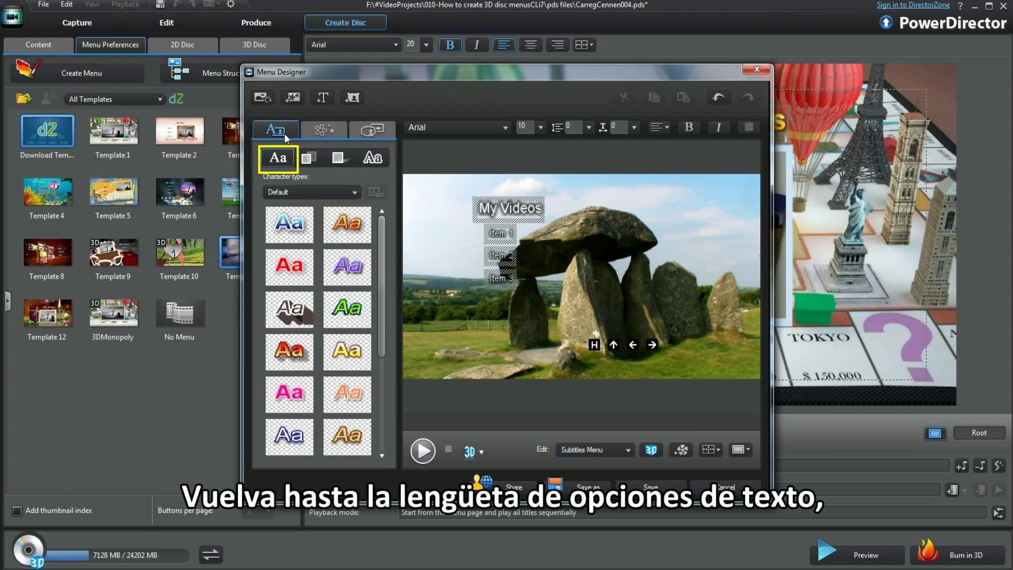
pyautogui.click(347, 241)
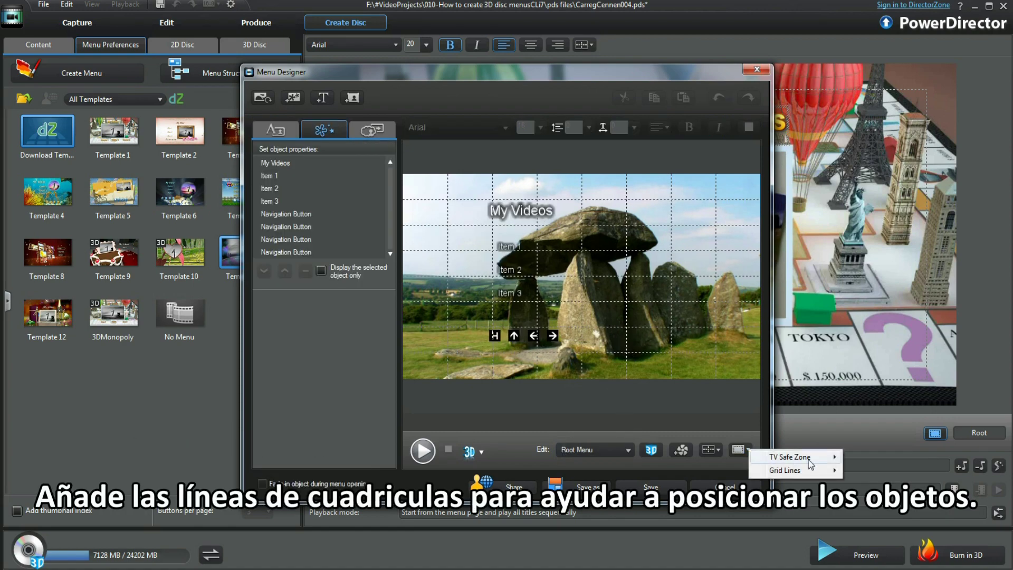
# Show grid lines over the root menu and add Item 4 positioned below Item 3
pyautogui.moveTo(843, 473)
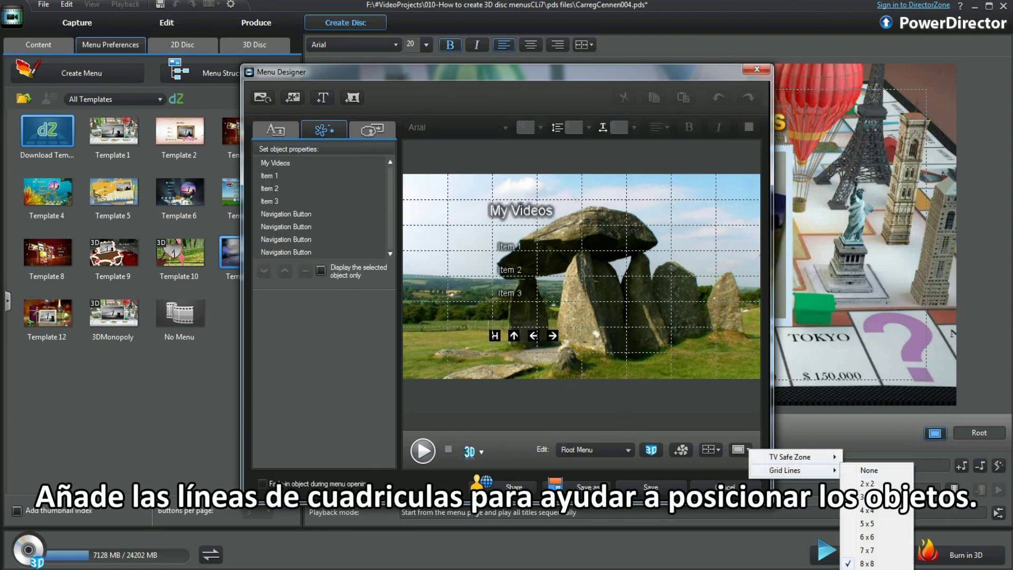
pyautogui.click(867, 568)
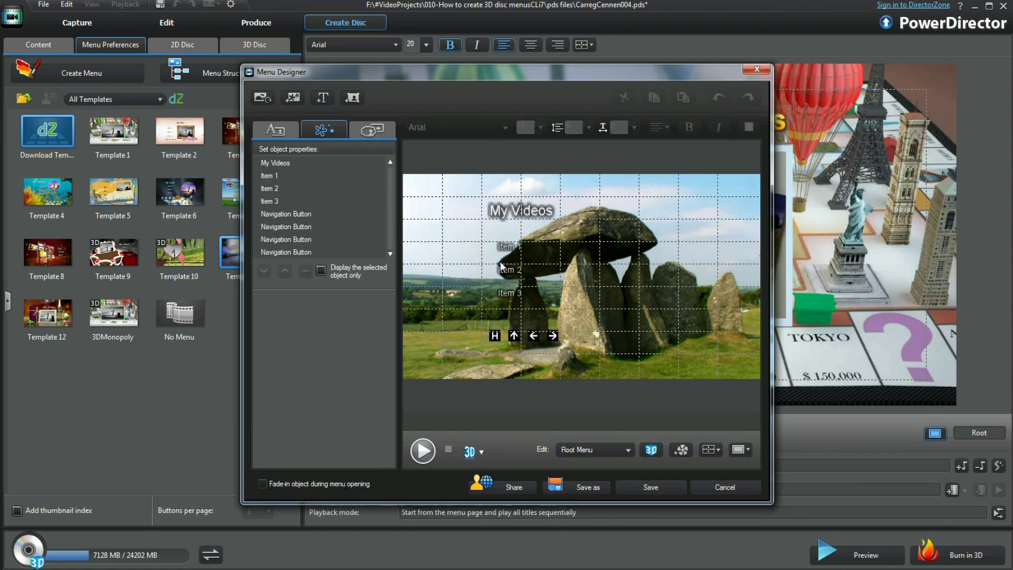
pyautogui.click(353, 98)
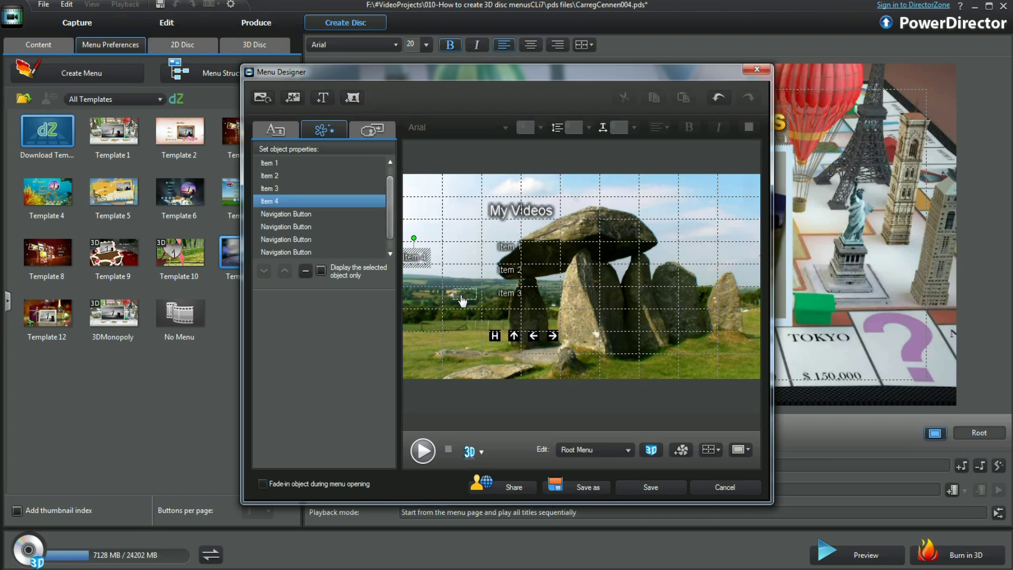
pyautogui.moveTo(500, 323); pyautogui.dragTo(505, 323)
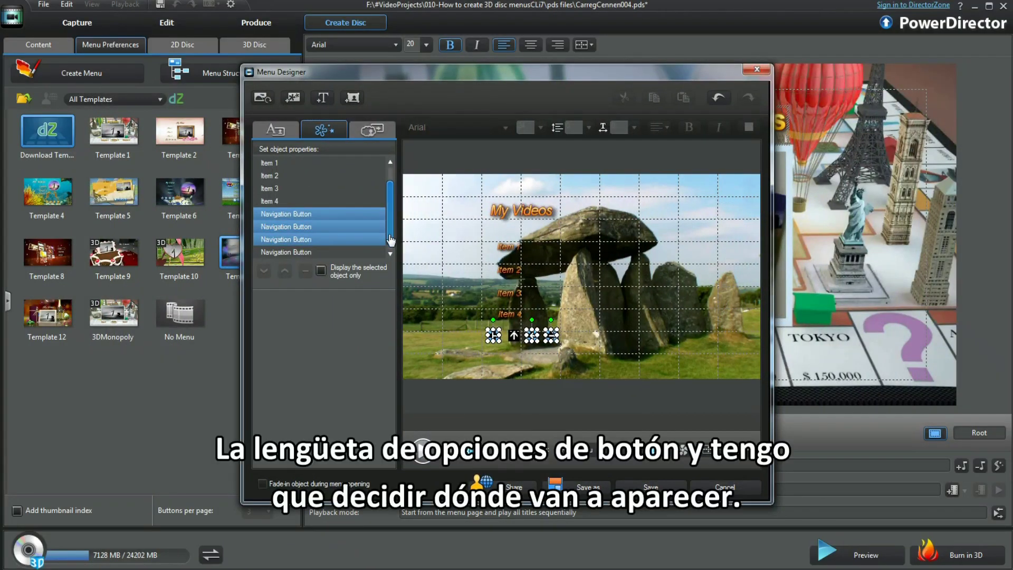
# Give the navigation buttons a checkmark highlight and teal round style, then open the Subtitles Menu page
pyautogui.scroll(-1, 391, 240)
pyautogui.keyDown('ctrl'); pyautogui.click(339, 245); pyautogui.keyUp('ctrl')
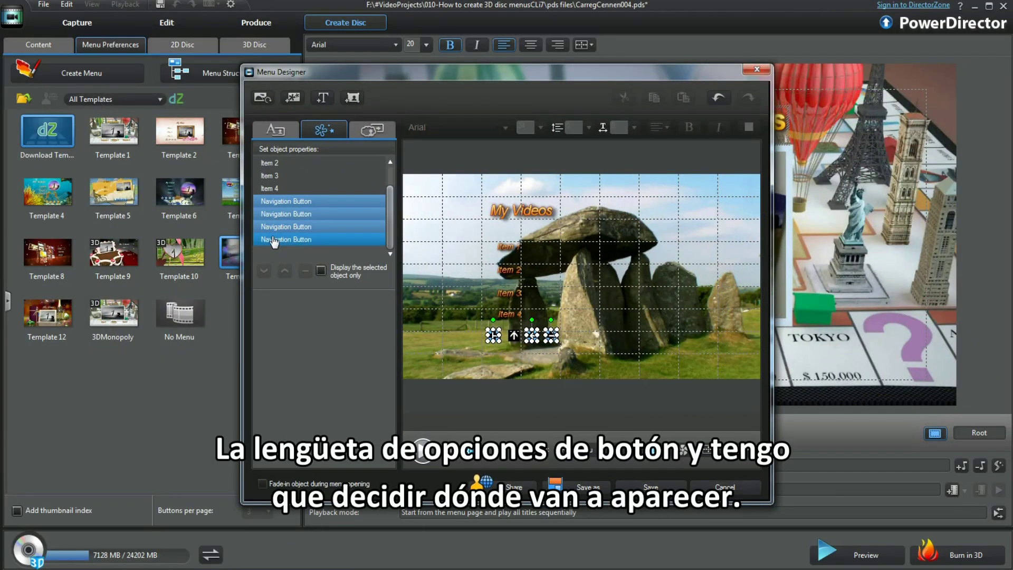
pyautogui.click(370, 128)
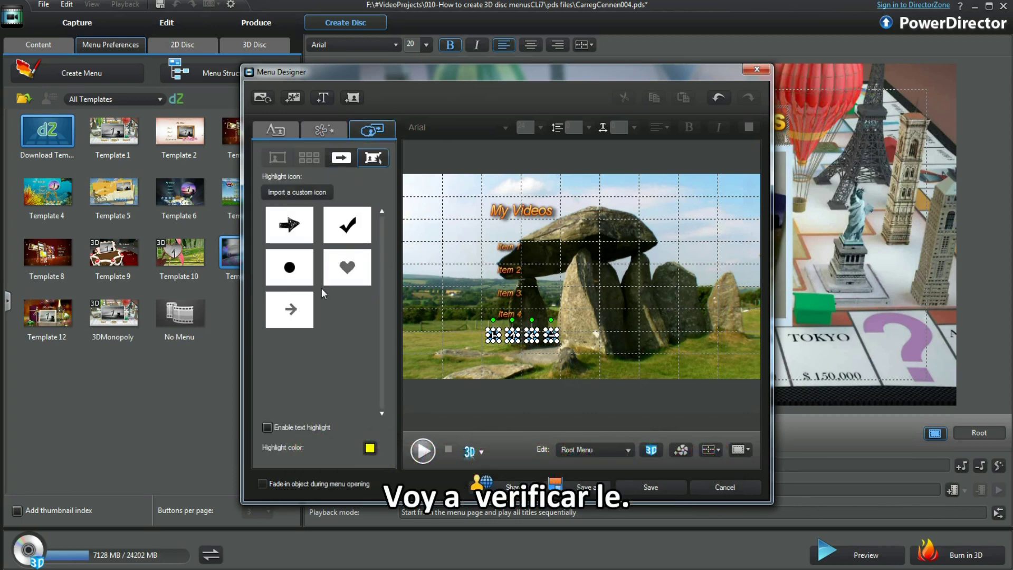
pyautogui.click(352, 234)
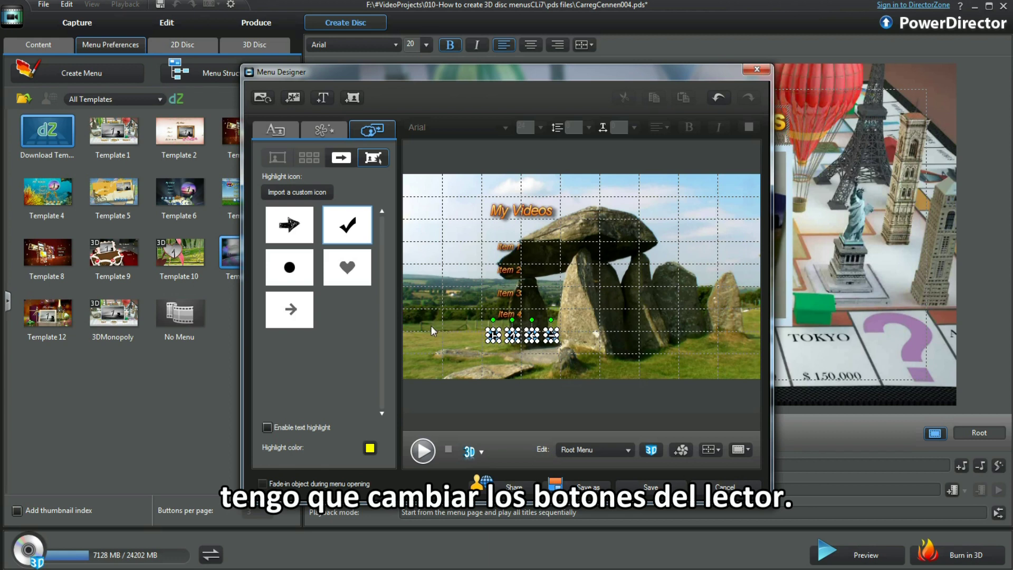
pyautogui.click(341, 157)
pyautogui.click(352, 210)
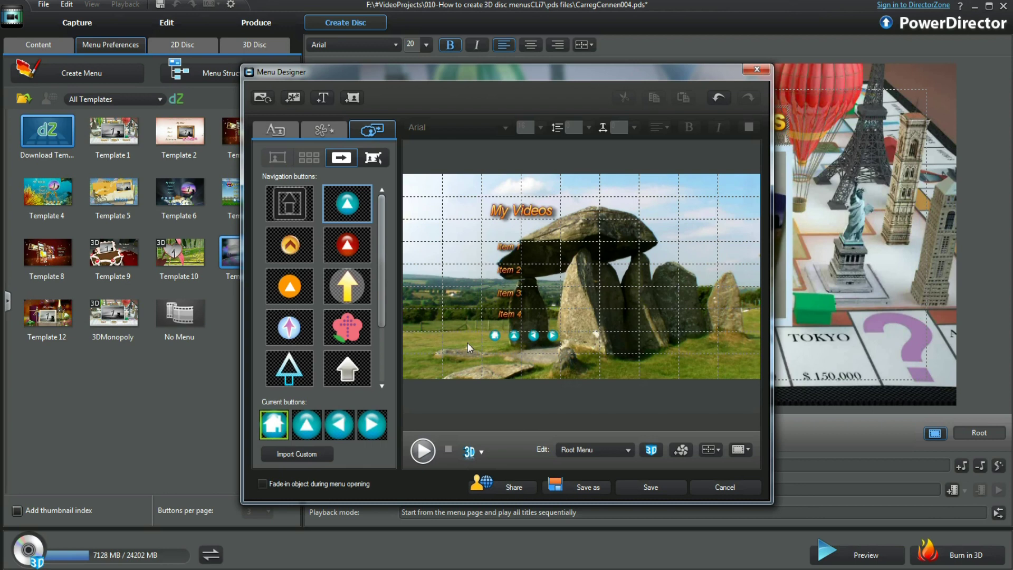
pyautogui.click(628, 449)
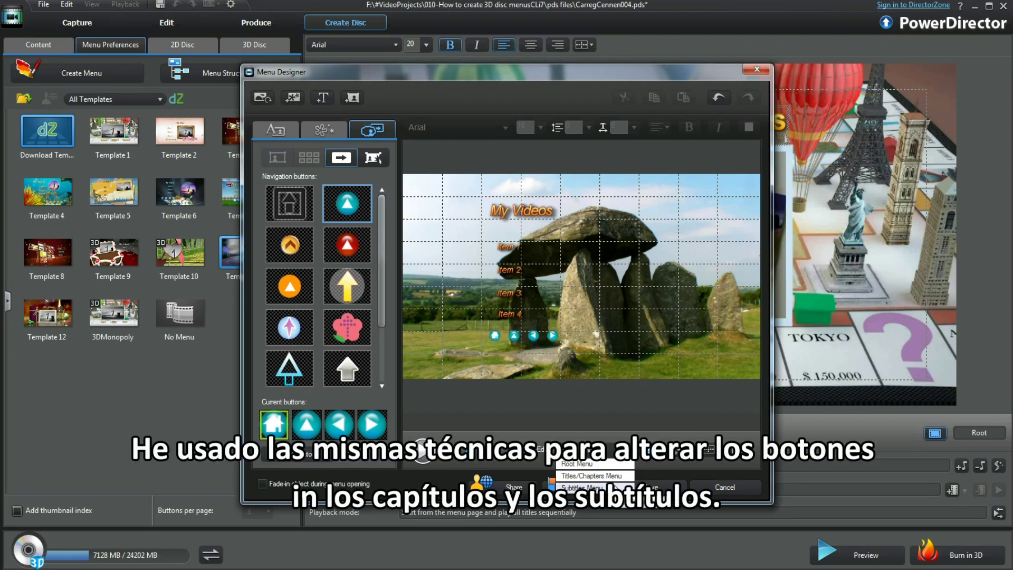
pyautogui.click(591, 475)
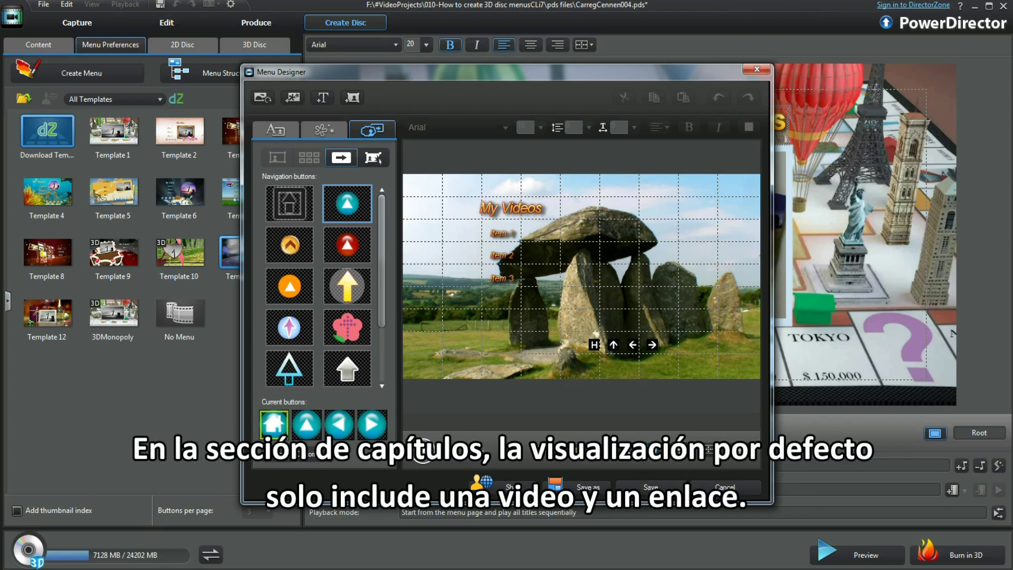
# Switch to the Titles/Chapters Menu page and apply the four-button layout
pyautogui.click(626, 451)
pyautogui.click(612, 477)
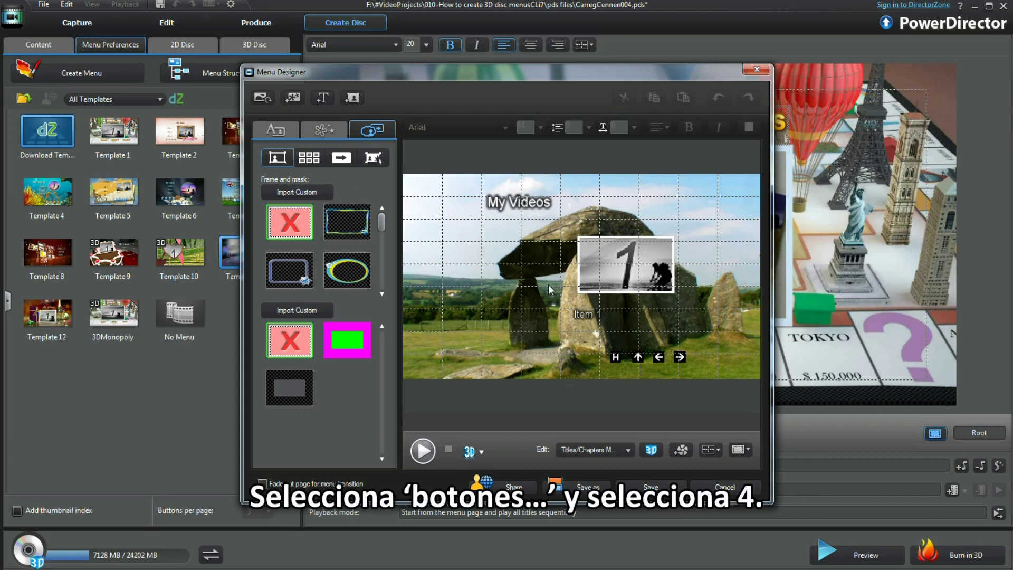
pyautogui.click(373, 158)
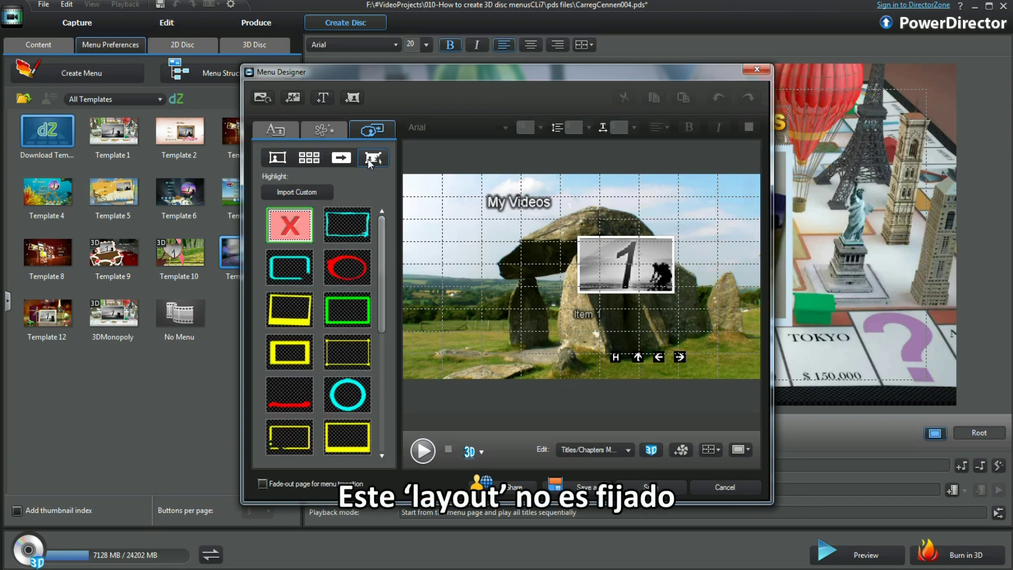
pyautogui.click(319, 159)
pyautogui.click(354, 267)
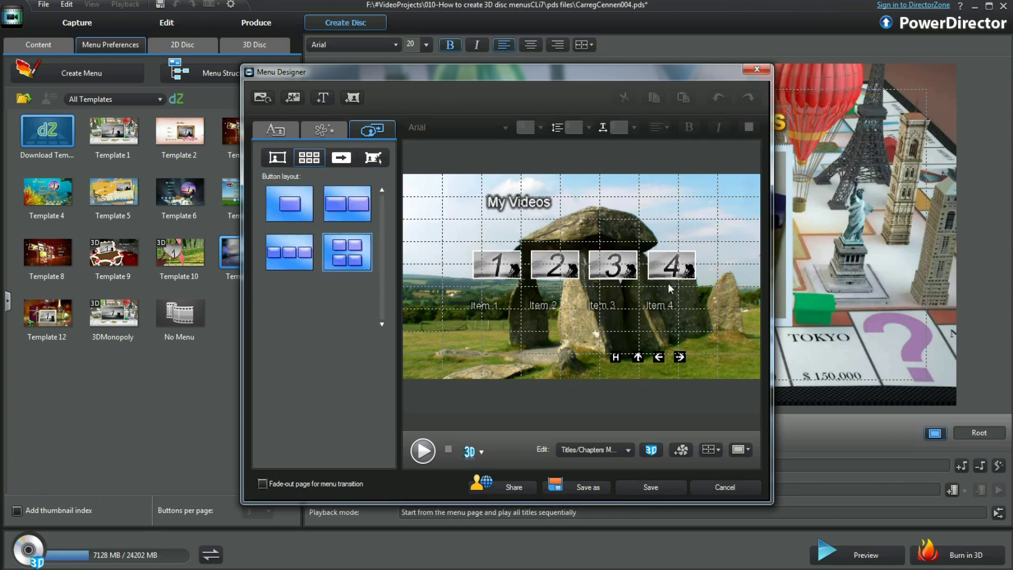
# Add a fifth chapter button, Item 5, then shrink it and move it beside button 4
pyautogui.click(352, 97)
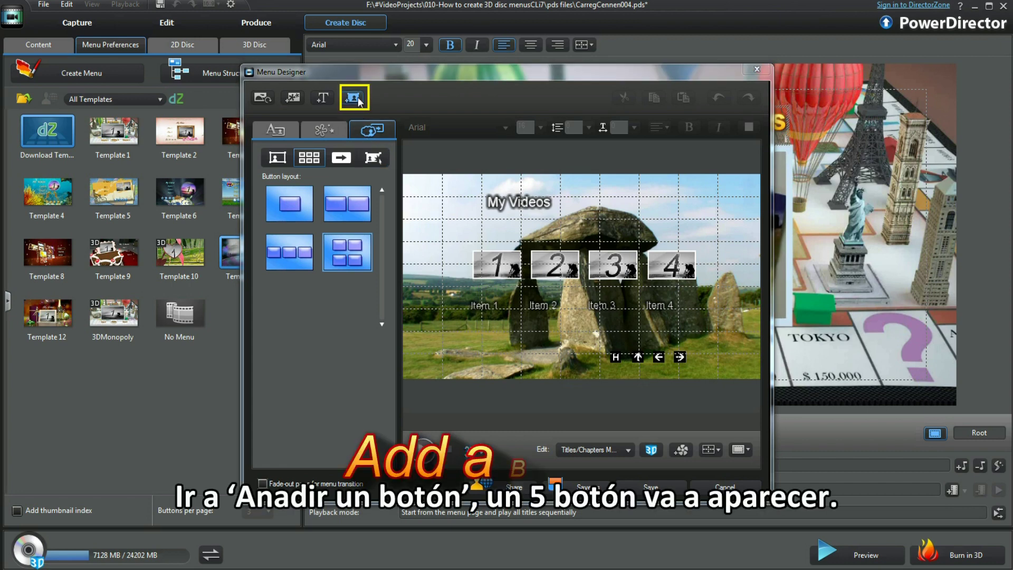
pyautogui.moveTo(700, 290); pyautogui.dragTo(724, 294)
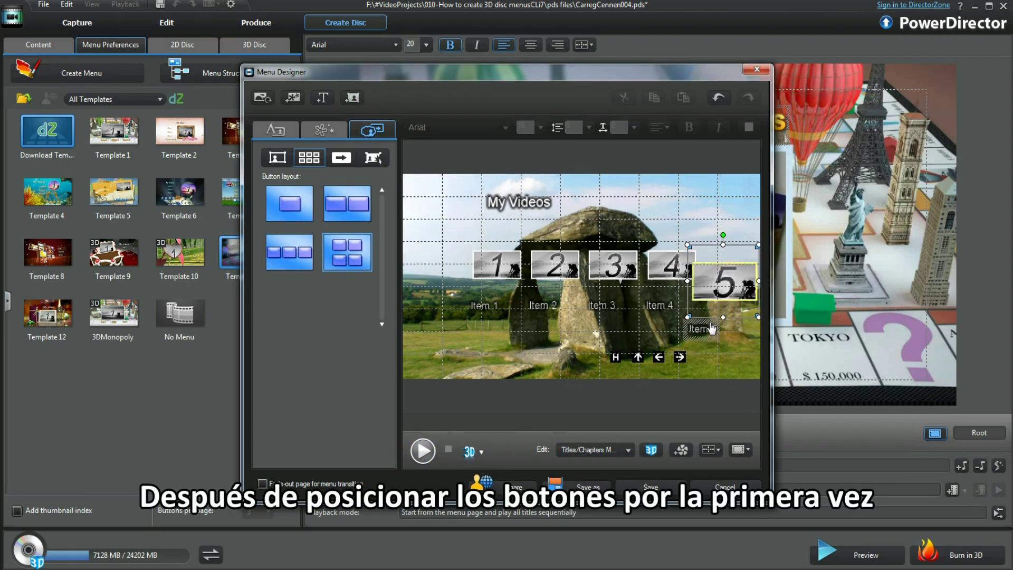
pyautogui.click(697, 230)
pyautogui.click(705, 297)
pyautogui.moveTo(687, 244); pyautogui.dragTo(705, 262)
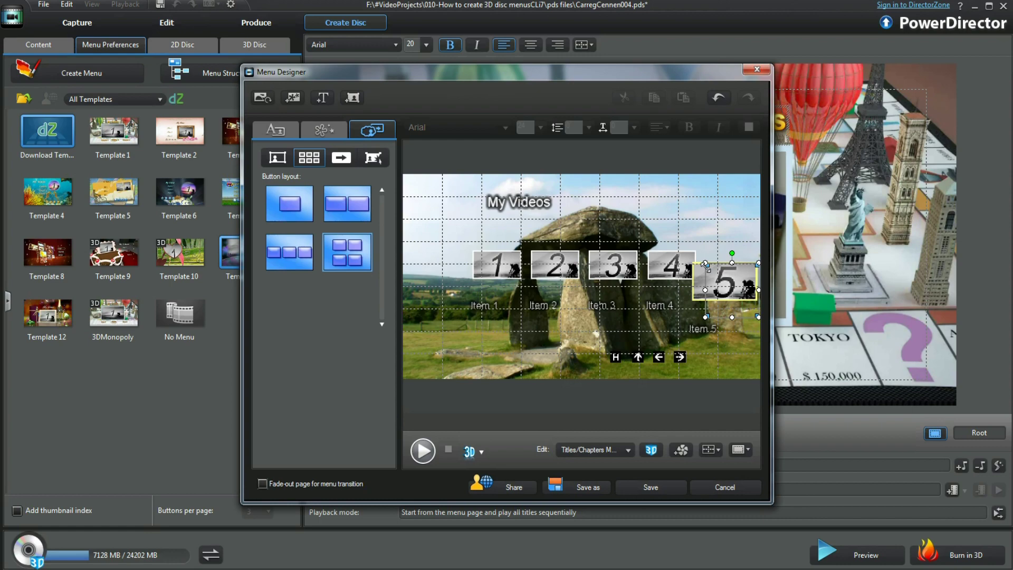
pyautogui.moveTo(725, 308); pyautogui.dragTo(724, 286)
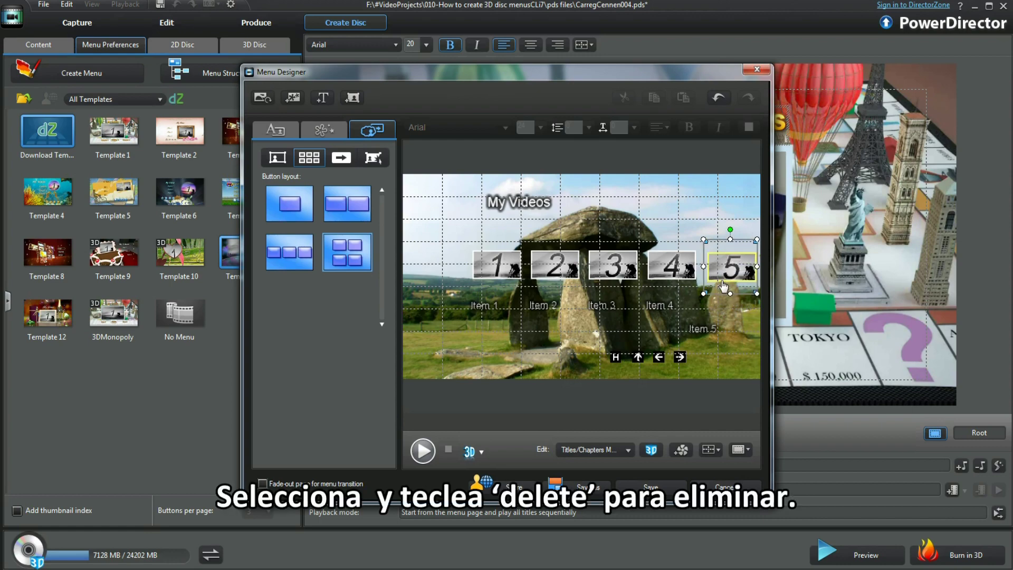
pyautogui.click(705, 330)
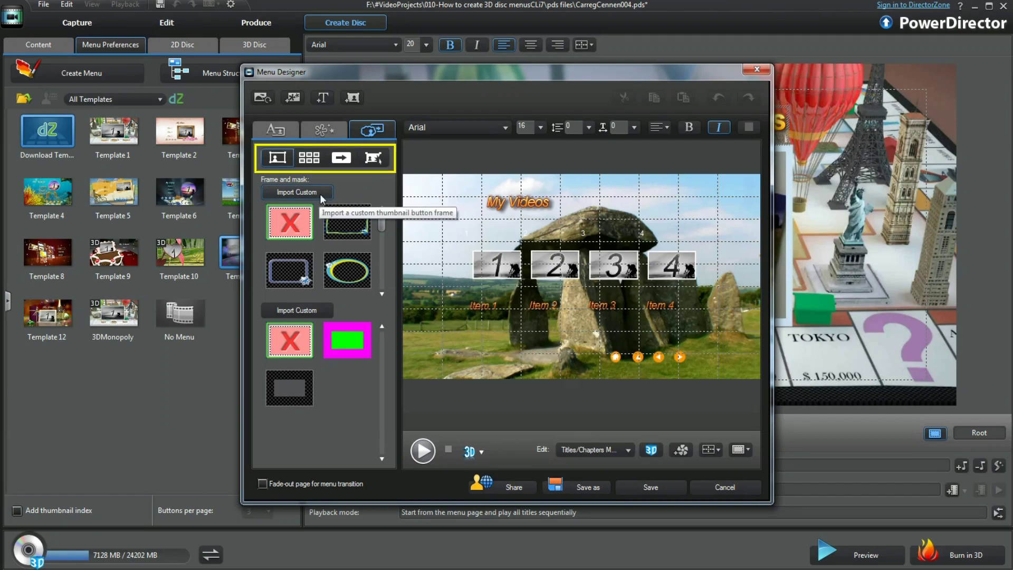
# Switch the chapter buttons from ellipse to a rectangular frame, keep their mask, and browse the layout and navigation styles
pyautogui.click(336, 280)
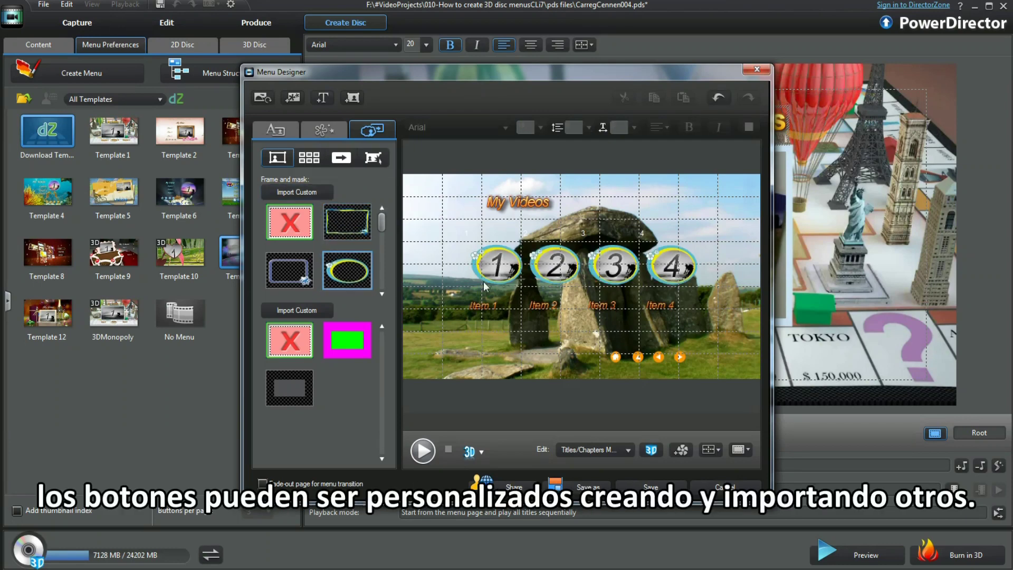
pyautogui.click(347, 222)
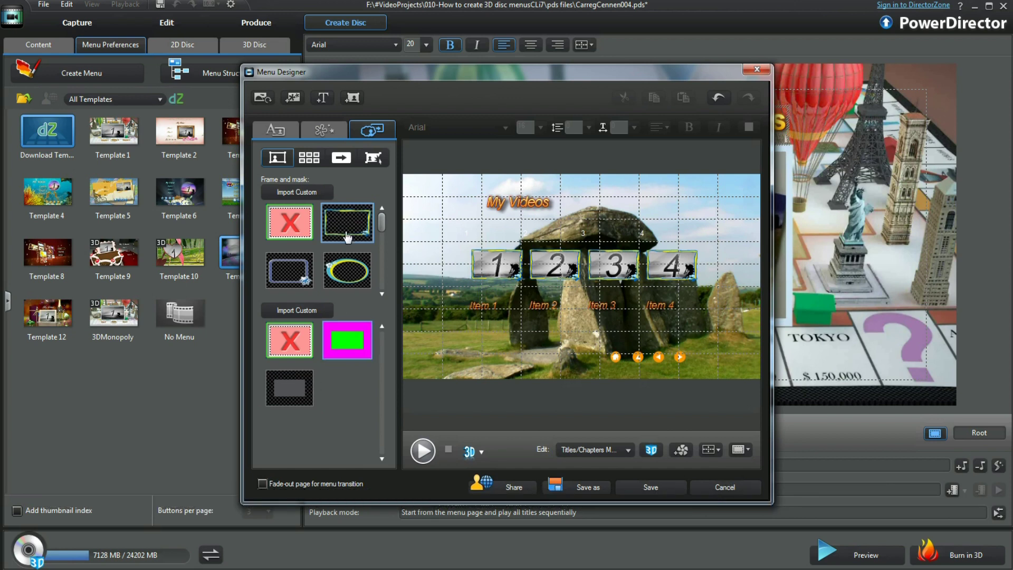
pyautogui.click(293, 338)
pyautogui.hotkey('ctrl', 'z')
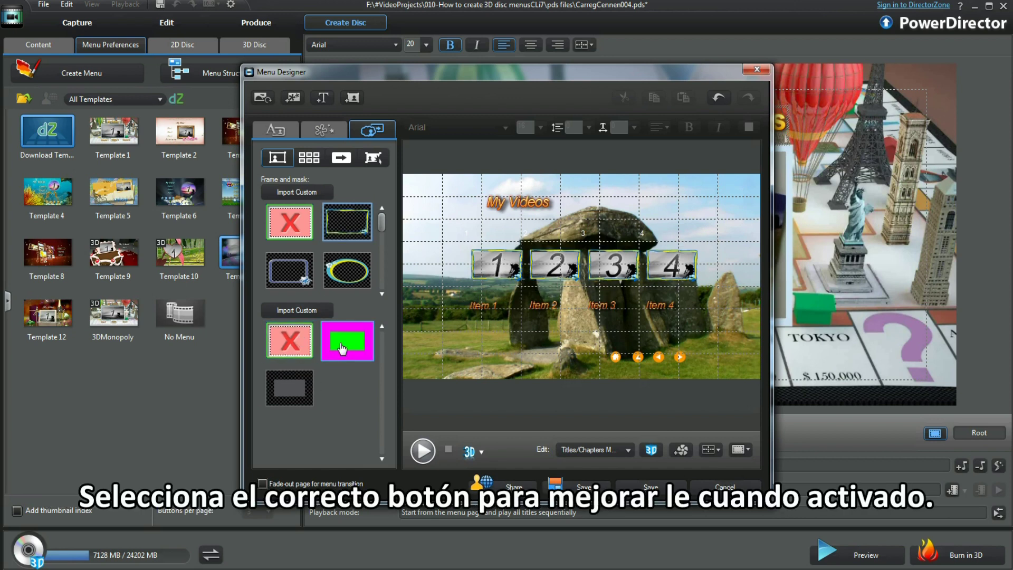
pyautogui.click(310, 158)
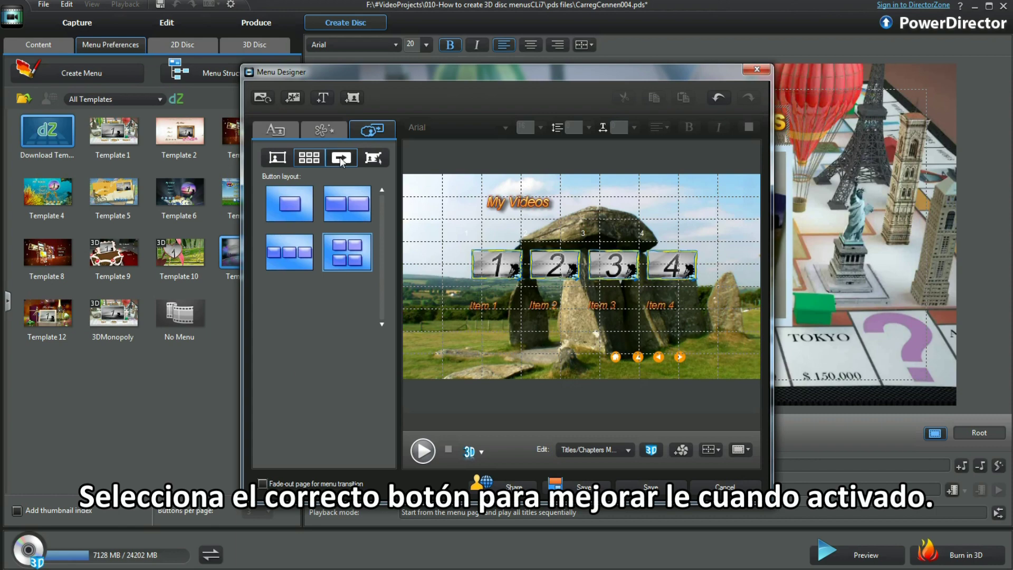
pyautogui.click(372, 158)
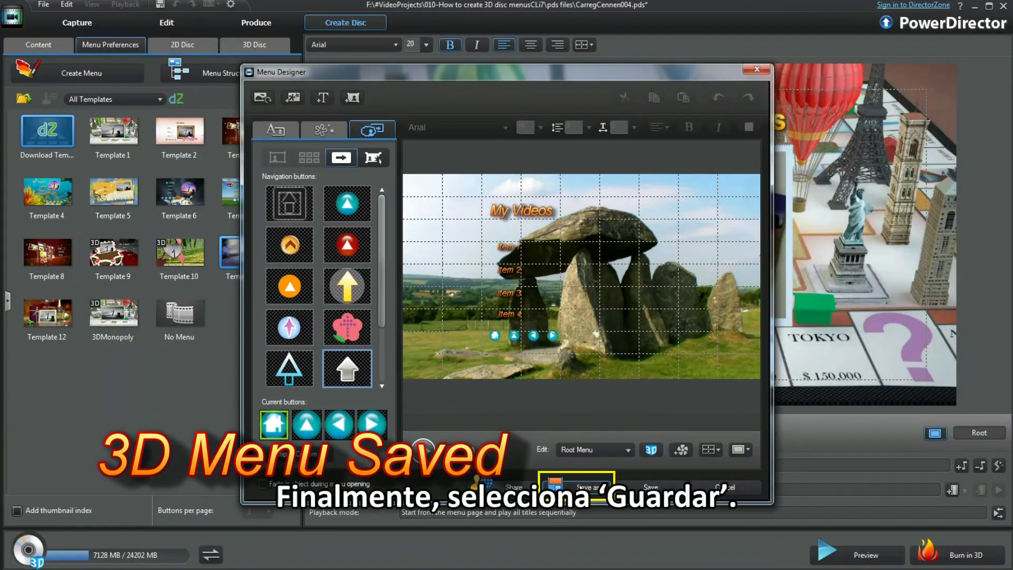
# Save the design as template 'Monuments' with a dolmen frame as its thumbnail
pyautogui.write('Monuments')
pyautogui.moveTo(441, 324); pyautogui.dragTo(398, 322)
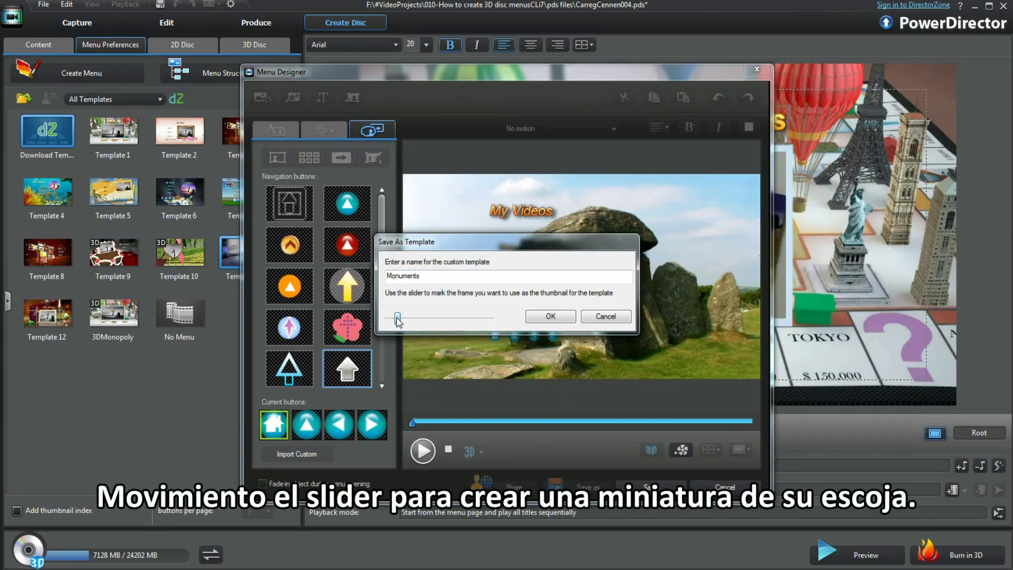
pyautogui.click(547, 316)
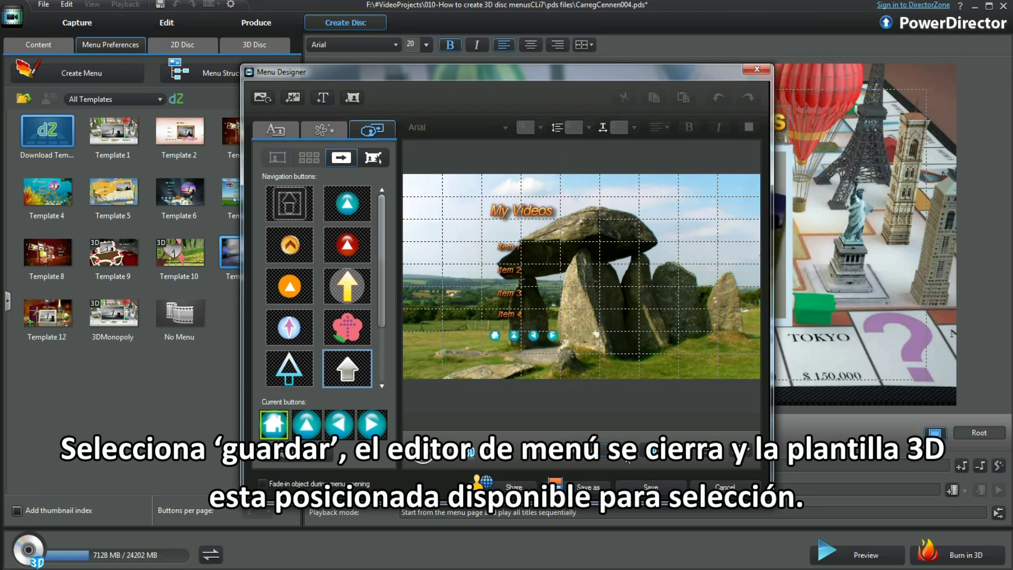
# Save and close the menu design, apply Monuments to all menu pages, and show the menu page tree
pyautogui.click(651, 488)
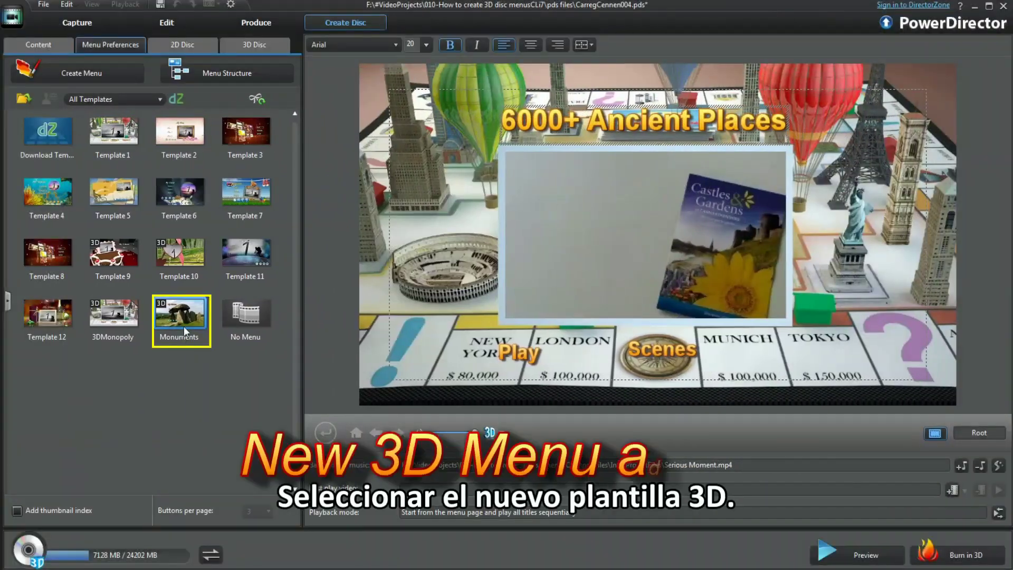
pyautogui.click(199, 322)
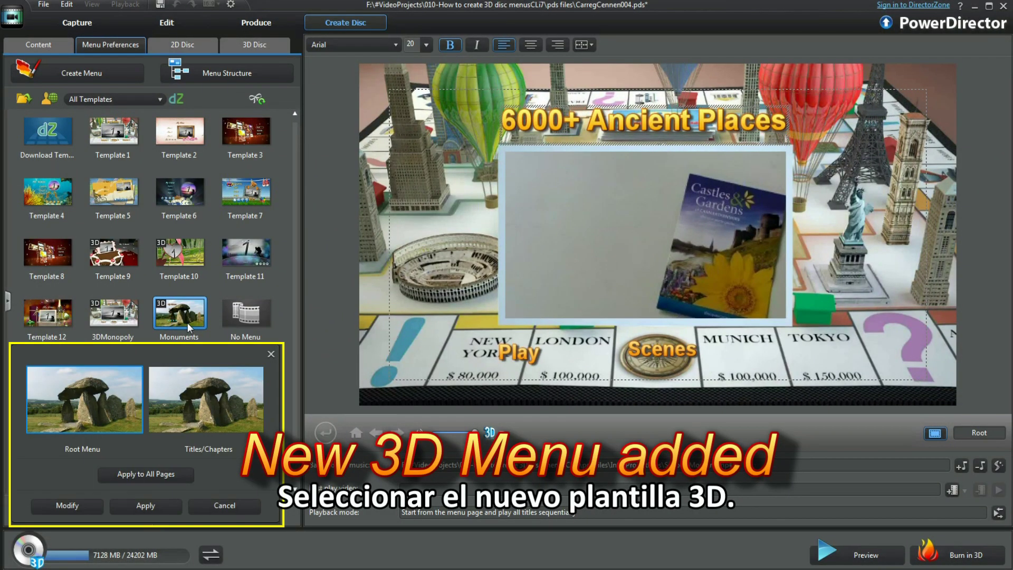
pyautogui.click(166, 470)
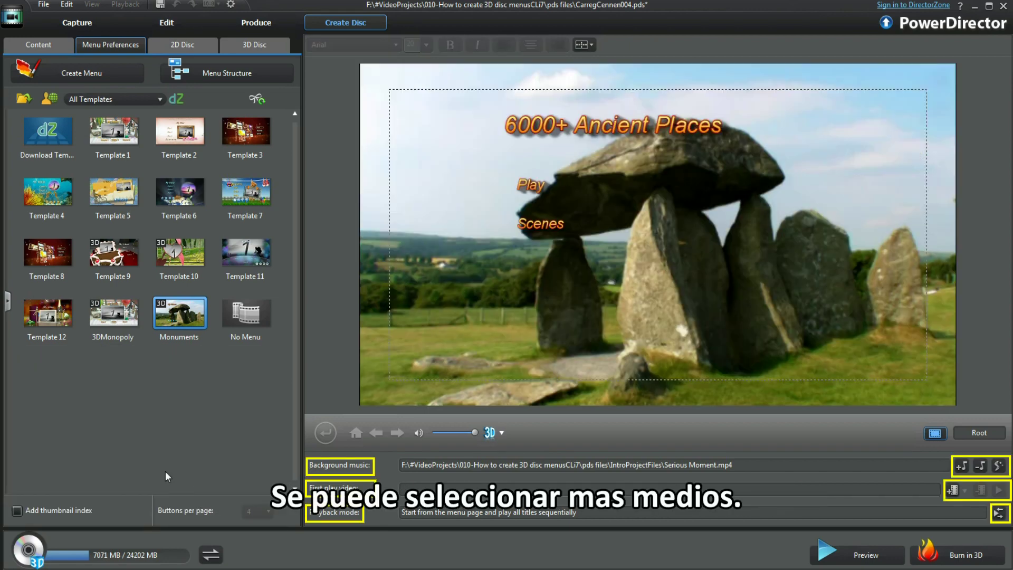
pyautogui.click(186, 74)
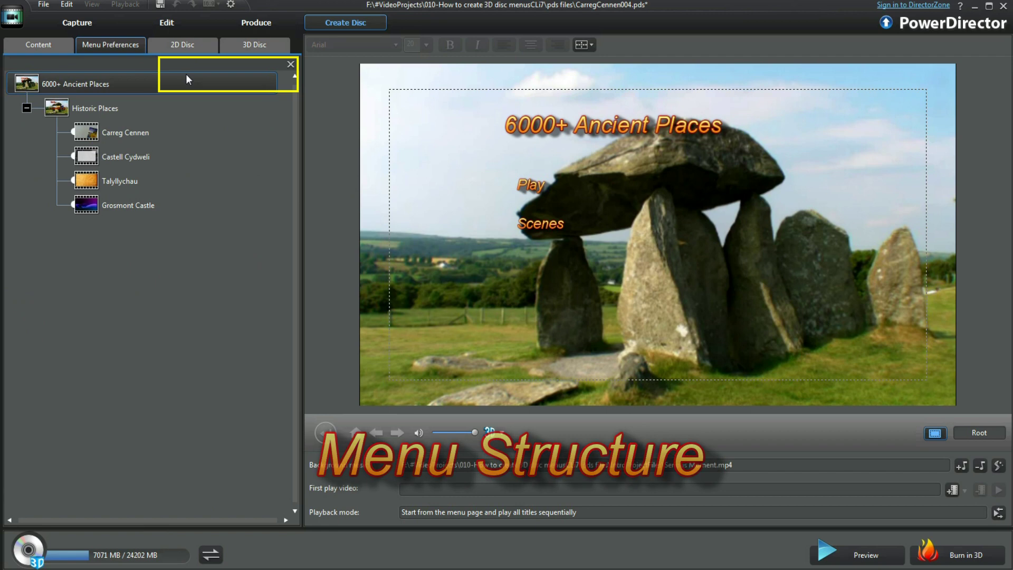